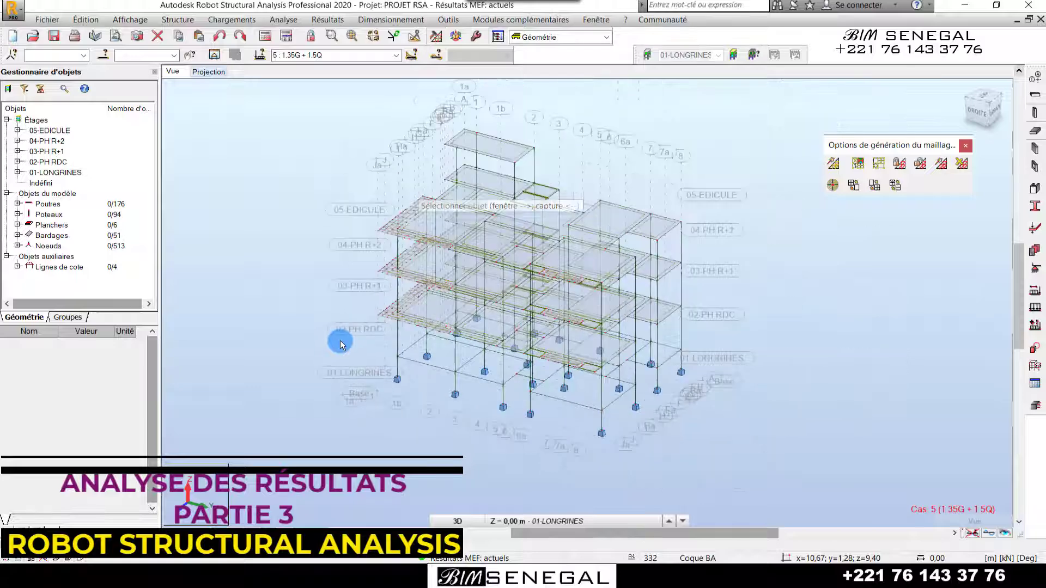
# - Open the bar diagrams settings, move them clear of the object list, and select Moment My as the diagram to display
pyautogui.scroll(-2, 584, 315)
pyautogui.scroll(2, 585, 315)
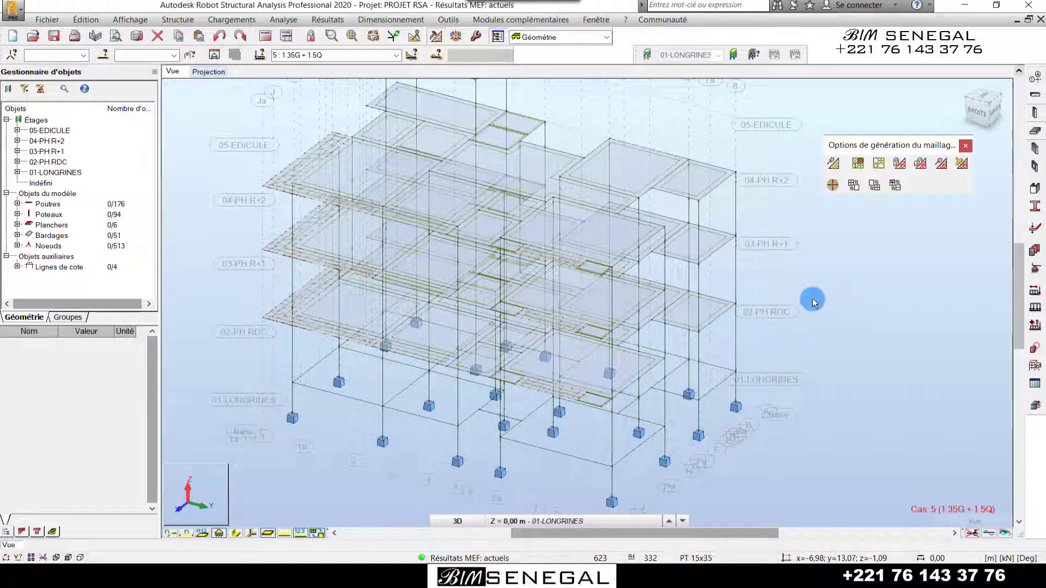
pyautogui.click(331, 20)
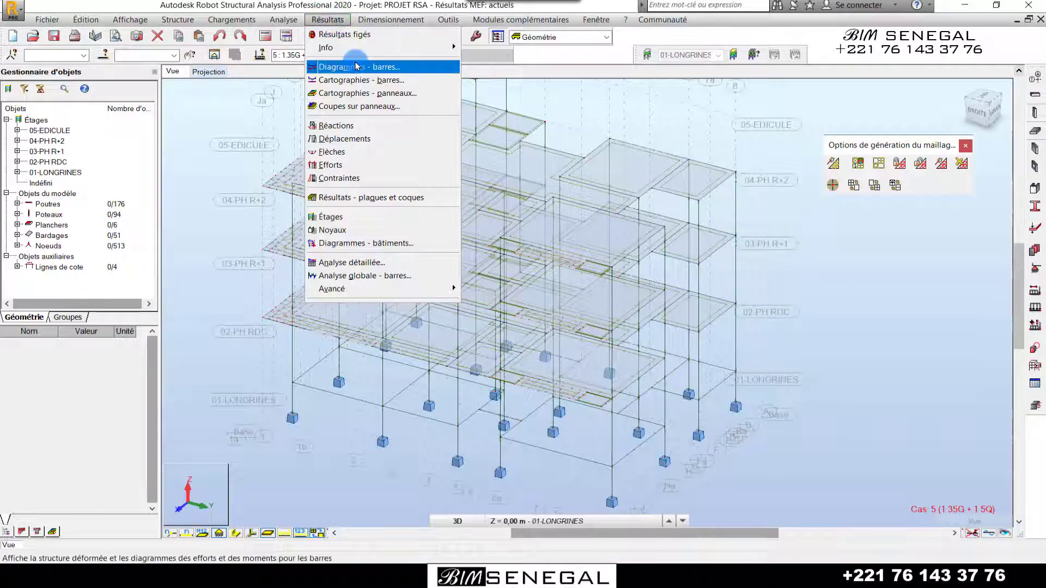
pyautogui.click(358, 67)
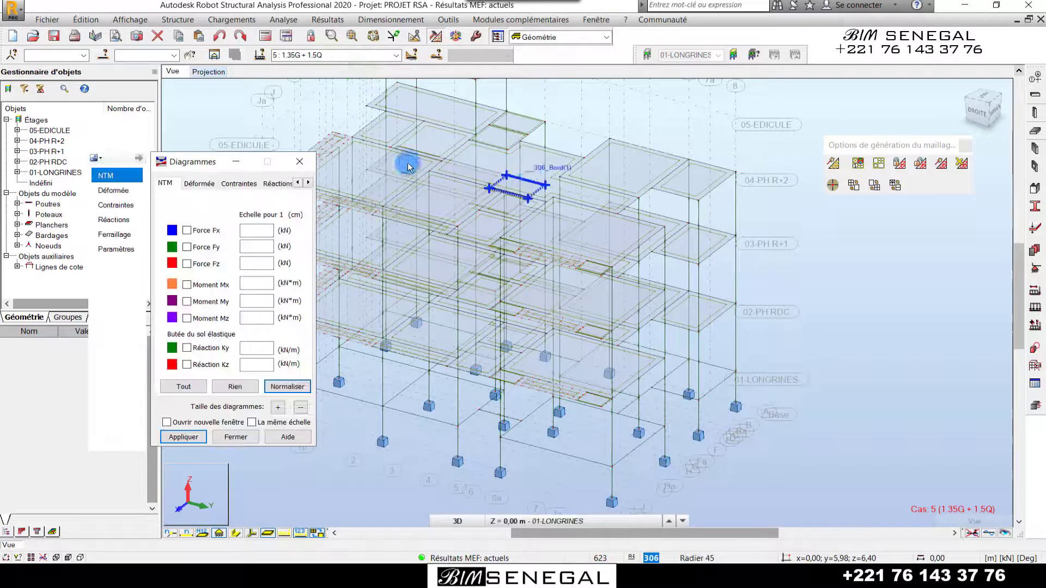
pyautogui.moveTo(201, 158); pyautogui.dragTo(372, 131)
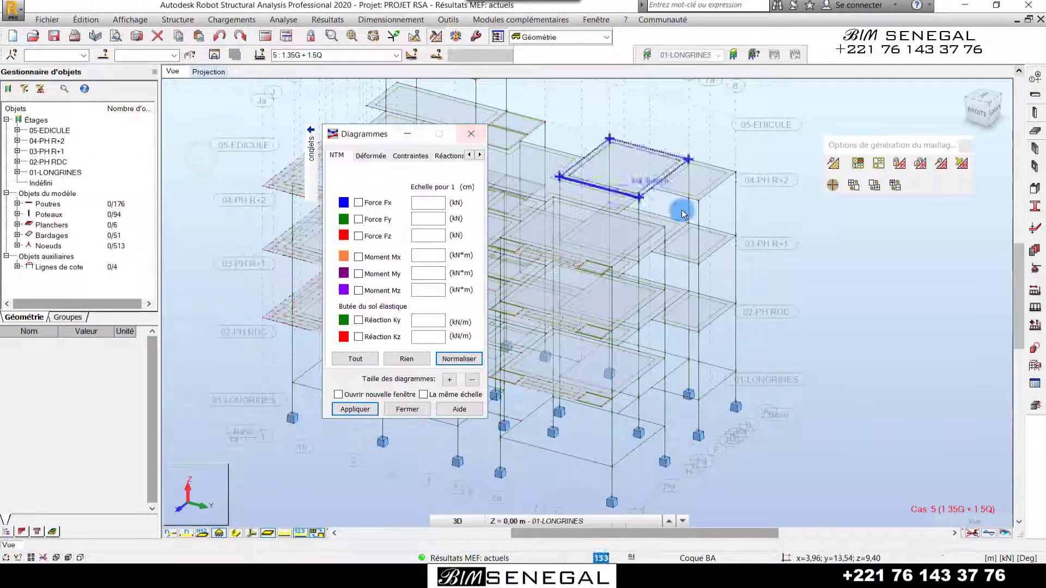
pyautogui.scroll(-3, 841, 237)
pyautogui.scroll(2, 745, 249)
pyautogui.scroll(2, 777, 147)
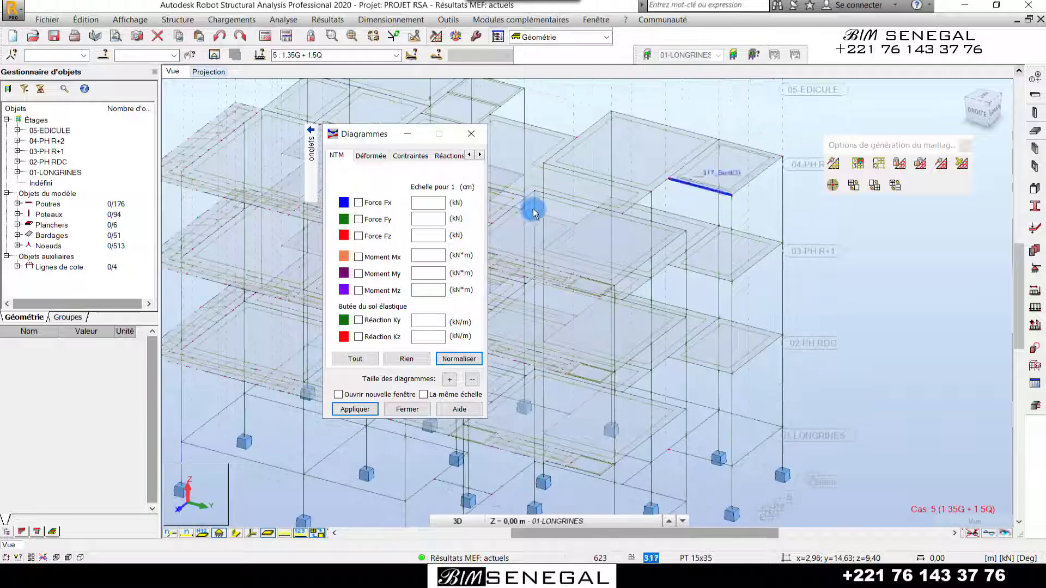
pyautogui.moveTo(301, 157)
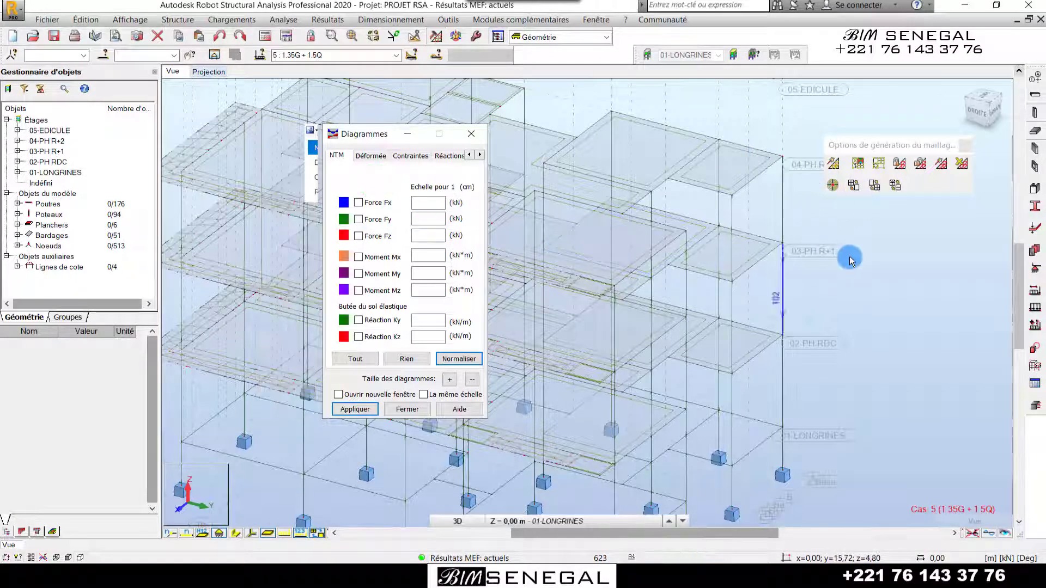
pyautogui.scroll(-2, 850, 255)
pyautogui.scroll(-1, 821, 253)
pyautogui.scroll(-1, 768, 365)
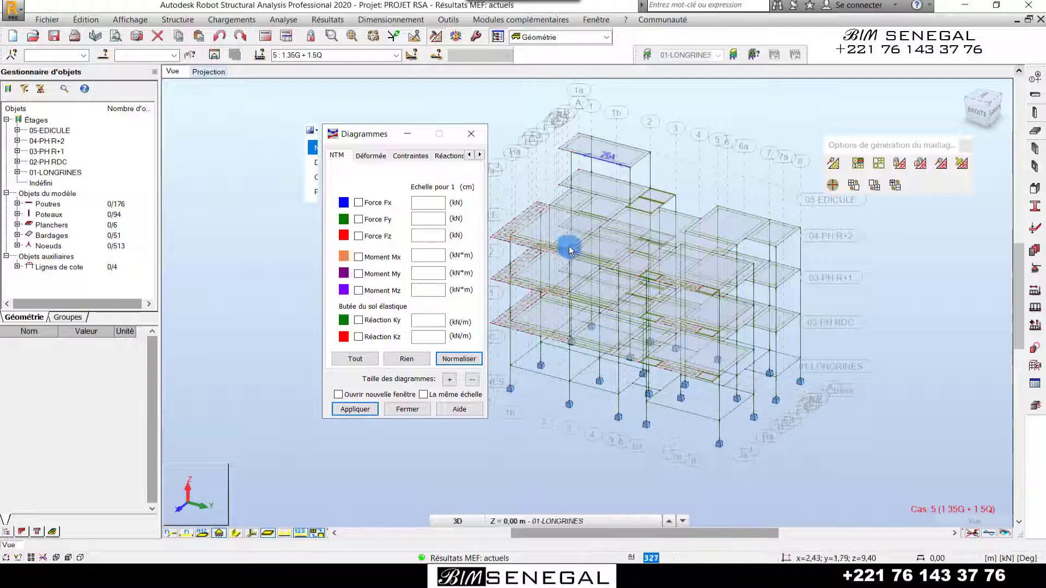
pyautogui.scroll(1, 694, 240)
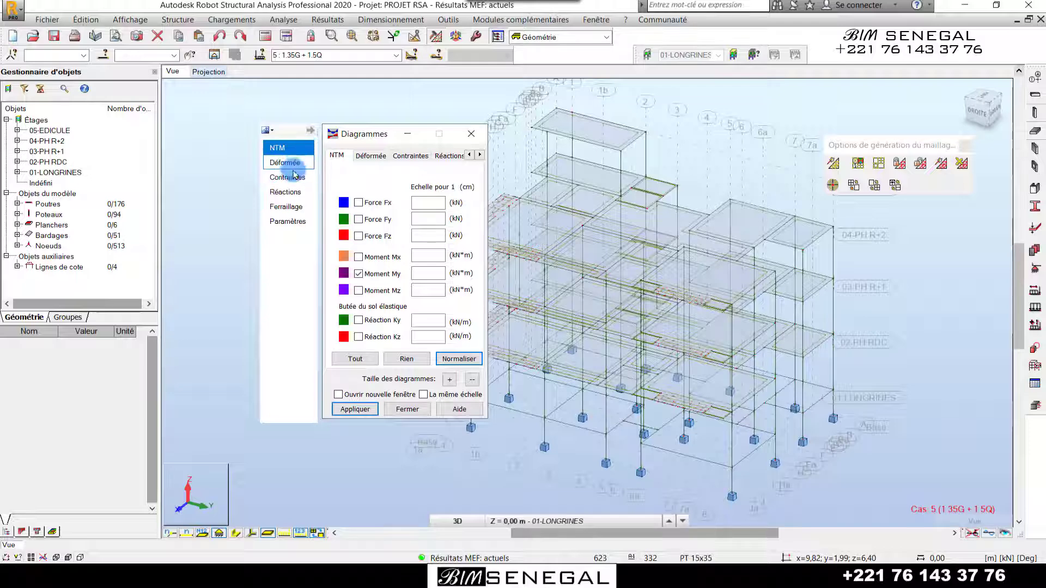
# - Apply value descriptions, differentiated positive and negative values, and uniform fill to the bar moment diagrams
pyautogui.click(292, 224)
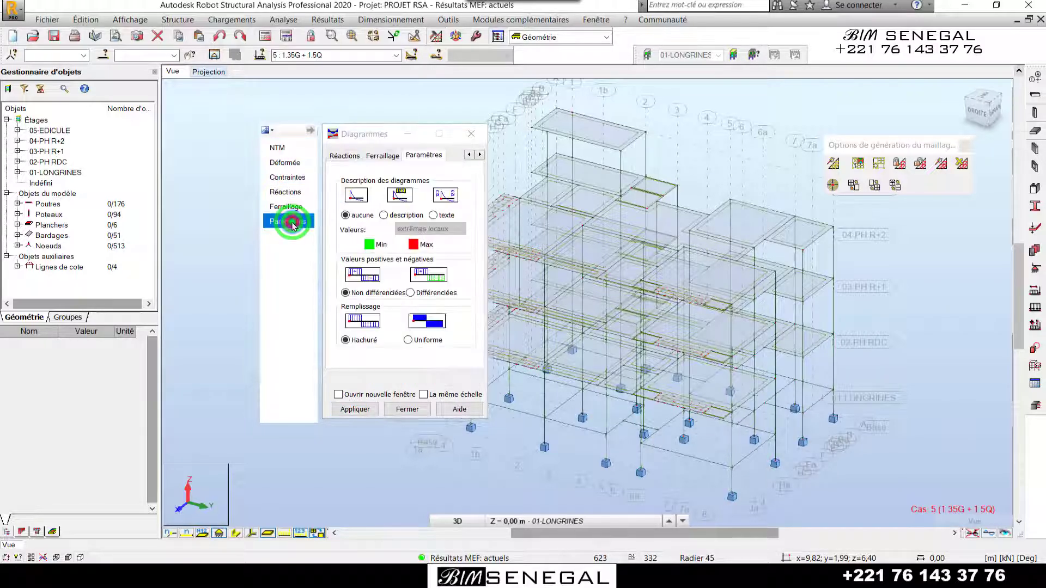
pyautogui.click(395, 217)
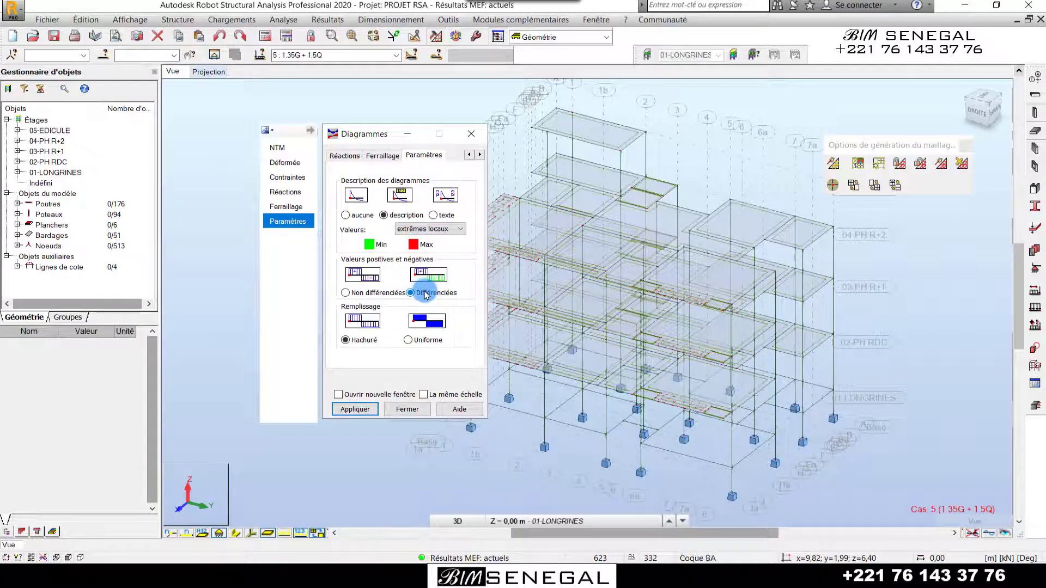
pyautogui.click(423, 342)
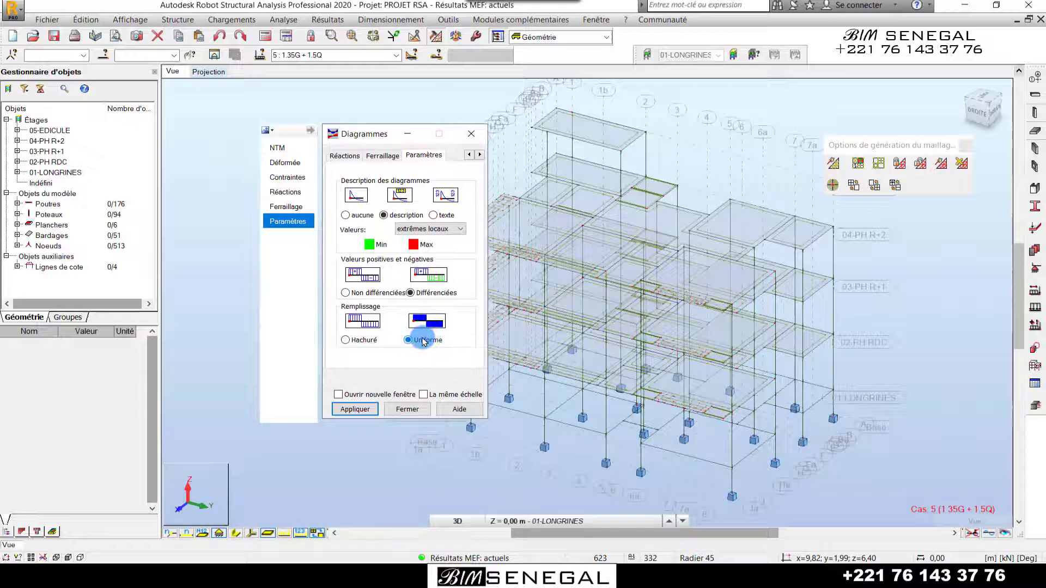
pyautogui.click(361, 410)
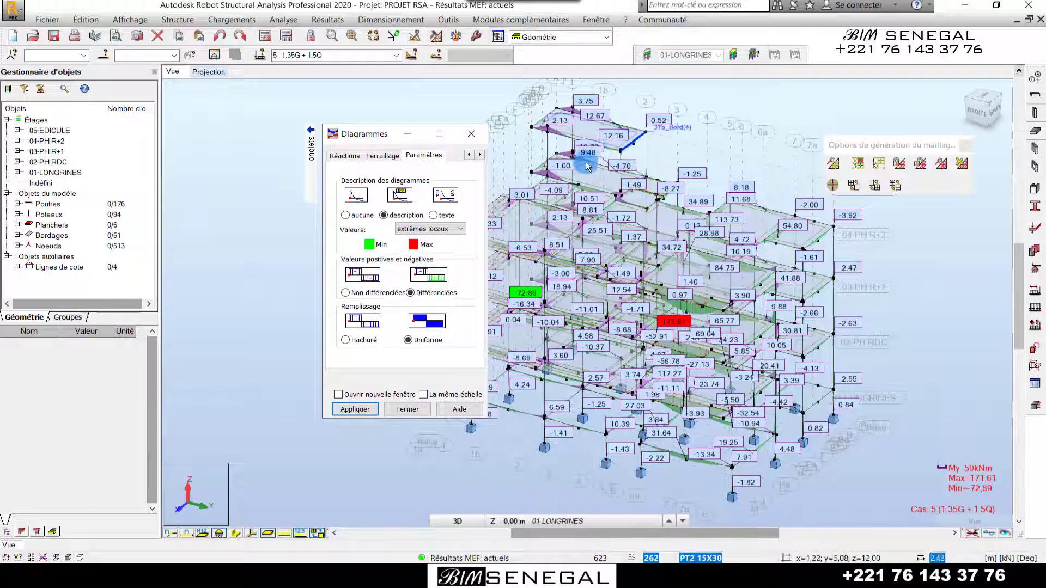
# - Restrict the diagram value labels to global extremes (extrêmes globaux) and apply the setting
pyautogui.click(455, 230)
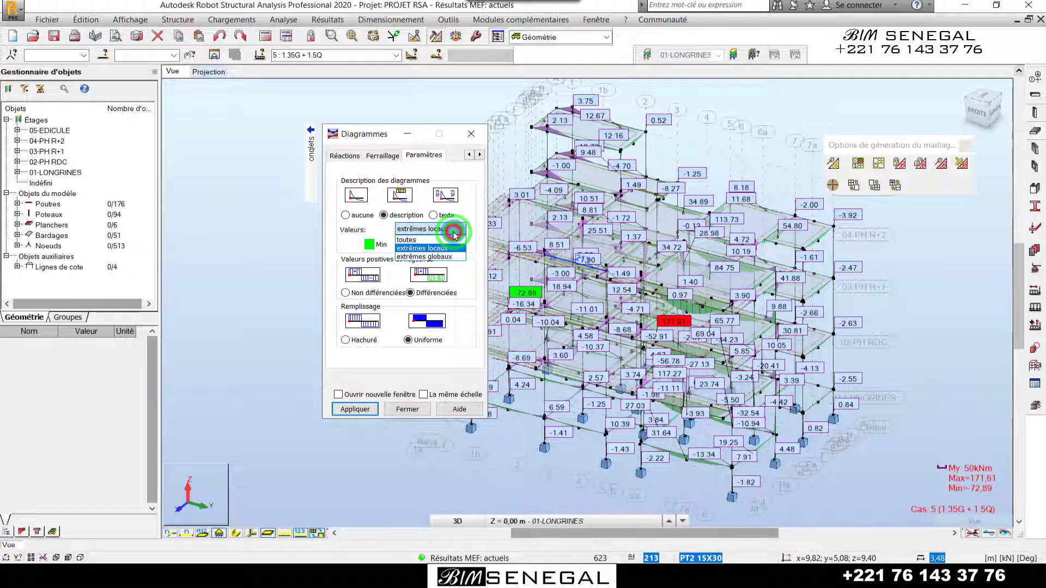
pyautogui.click(434, 257)
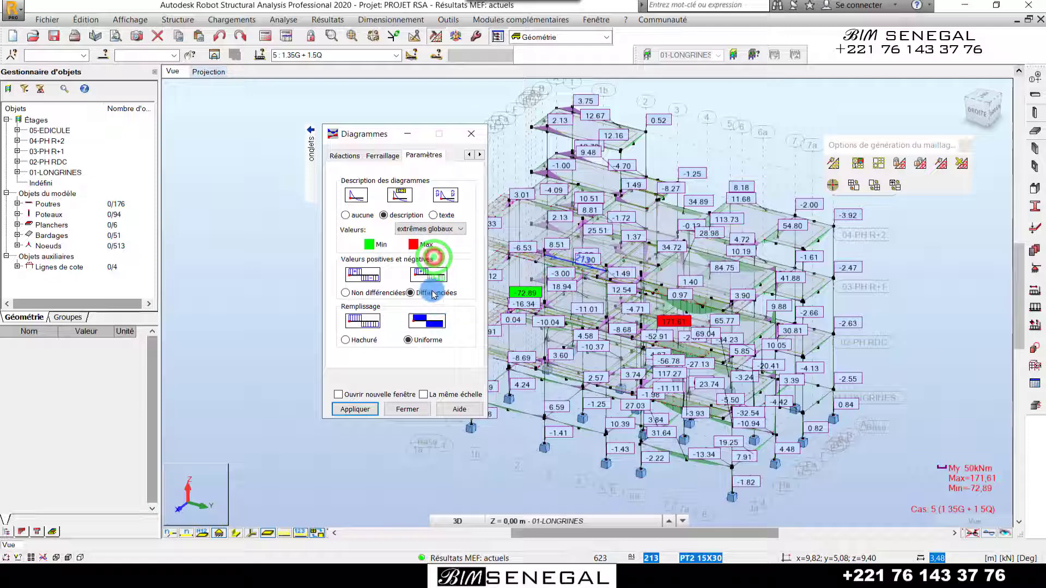
pyautogui.click(362, 409)
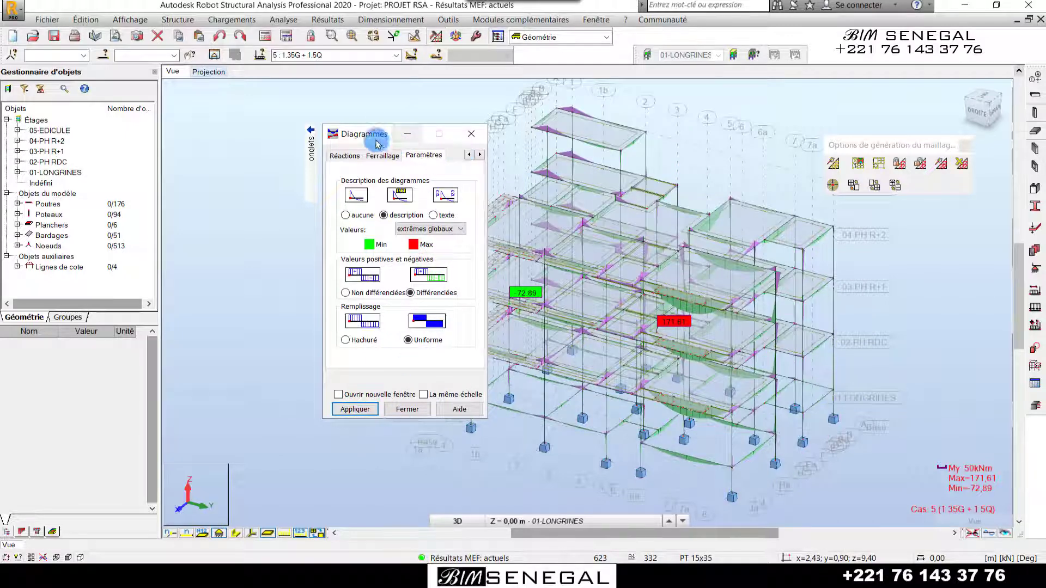
# - Examine the My moment diagrams and the extreme-value labels from several sides of the whole building
pyautogui.moveTo(376, 143); pyautogui.dragTo(248, 145)
pyautogui.scroll(4, 651, 290)
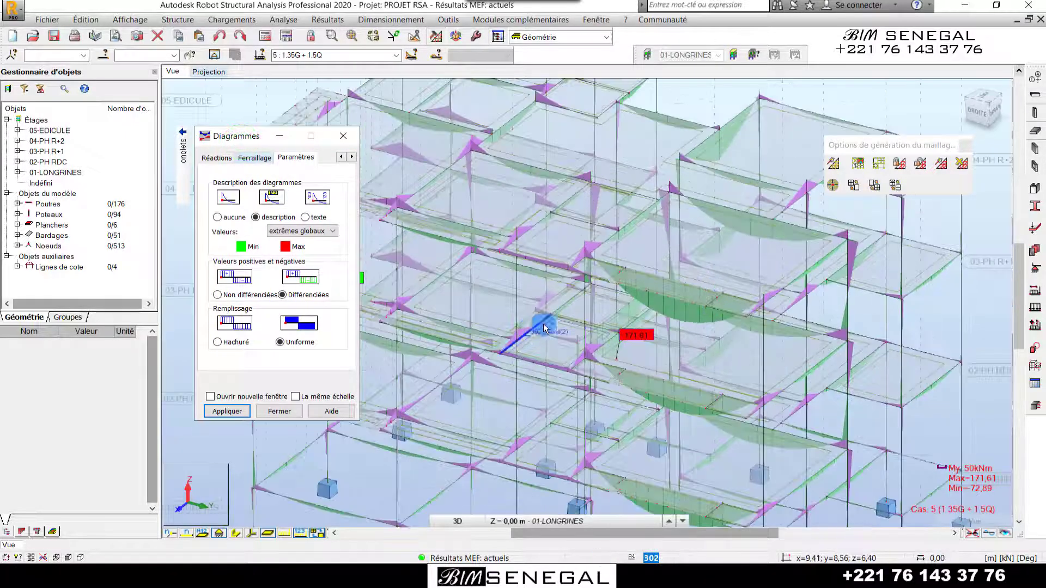
pyautogui.scroll(-1, 546, 329)
pyautogui.scroll(2, 769, 258)
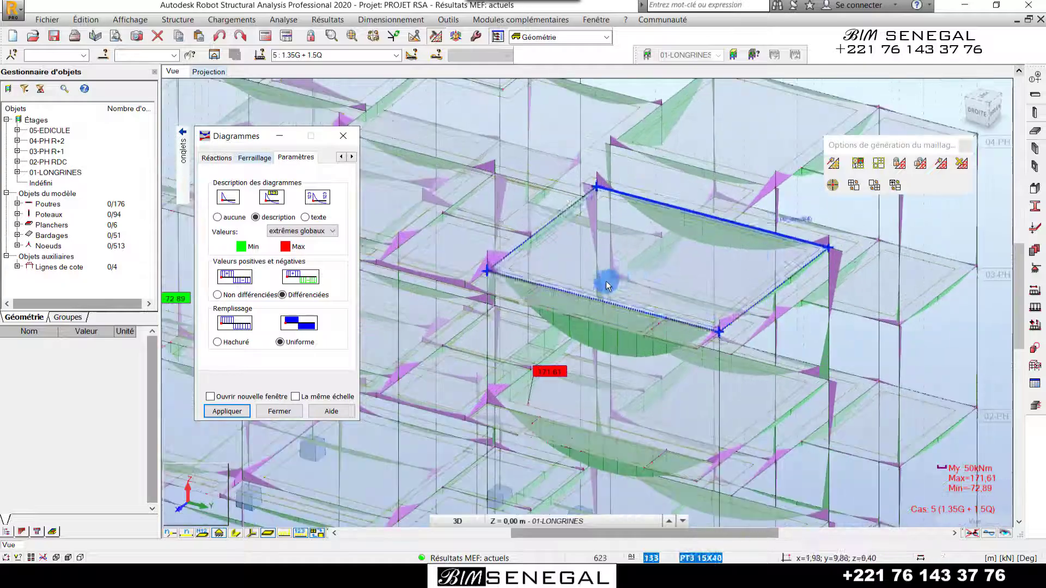
pyautogui.click(977, 109)
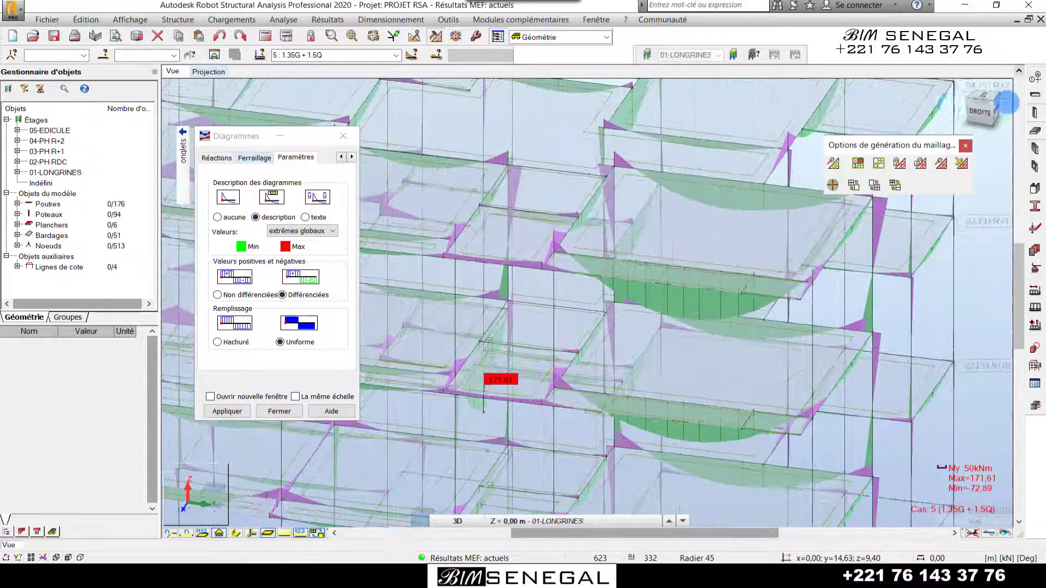
pyautogui.moveTo(983, 107)
pyautogui.mouseDown()
pyautogui.moveTo(965, 111)
pyautogui.moveTo(1002, 101)
pyautogui.moveTo(947, 98)
pyautogui.moveTo(987, 106)
pyautogui.mouseUp()
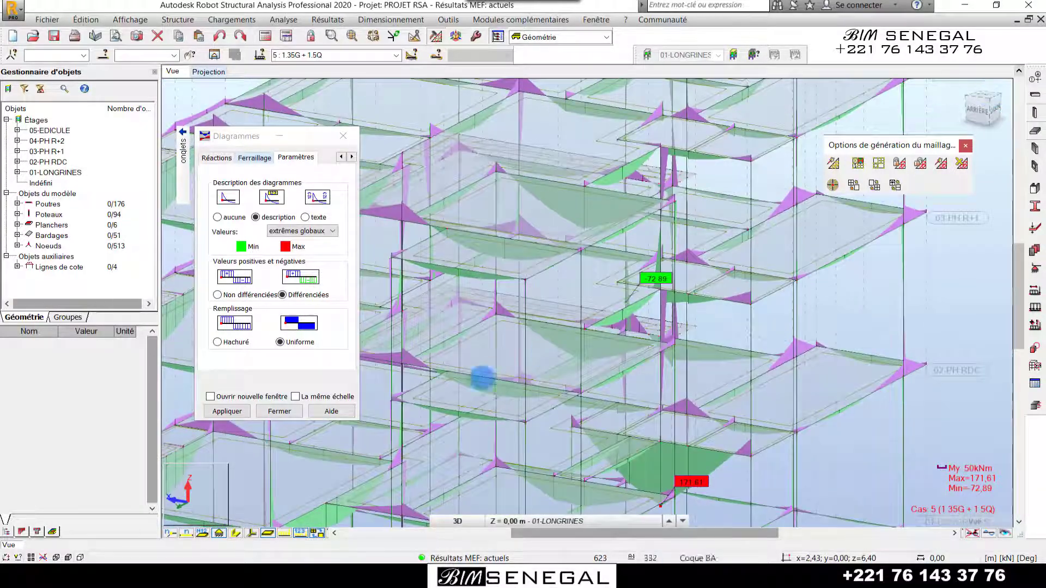
pyautogui.rightClick(685, 222)
pyautogui.click(958, 311)
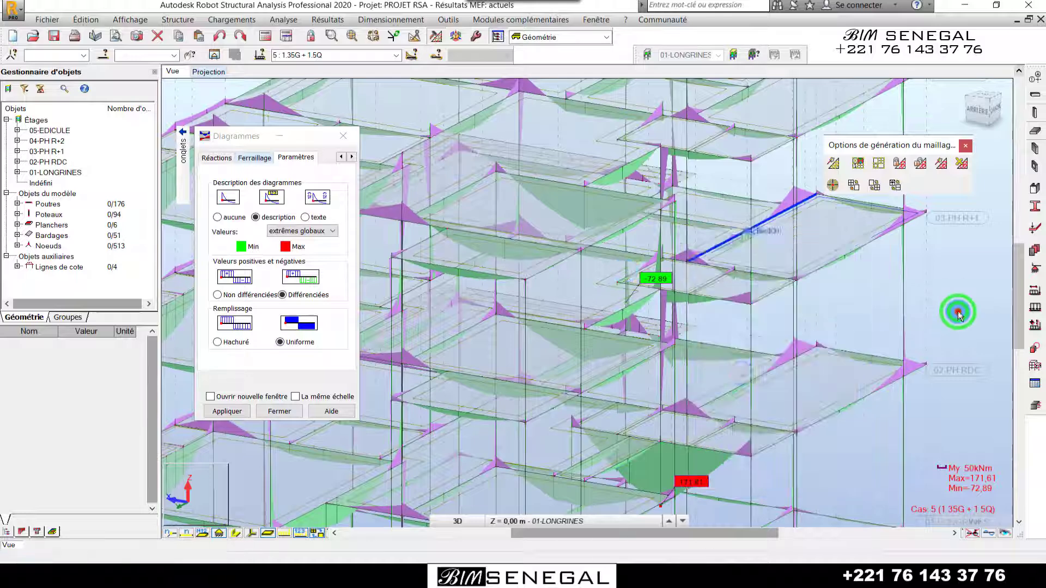
pyautogui.scroll(-2, 625, 360)
pyautogui.scroll(-4, 607, 330)
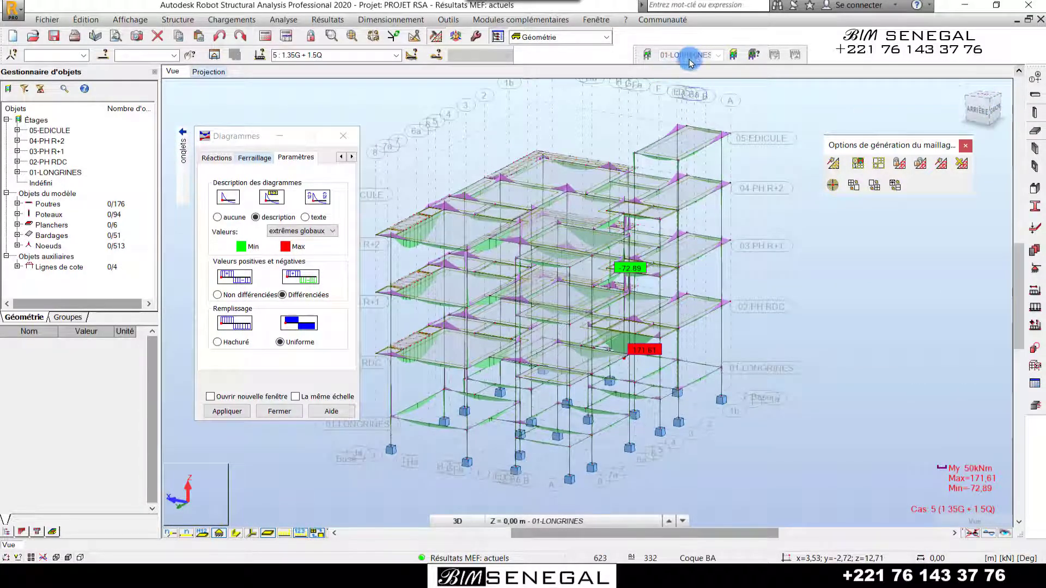
# - Isolate the 01-LONGRINES storey and examine the My moment diagrams on its ground beams
pyautogui.click(648, 55)
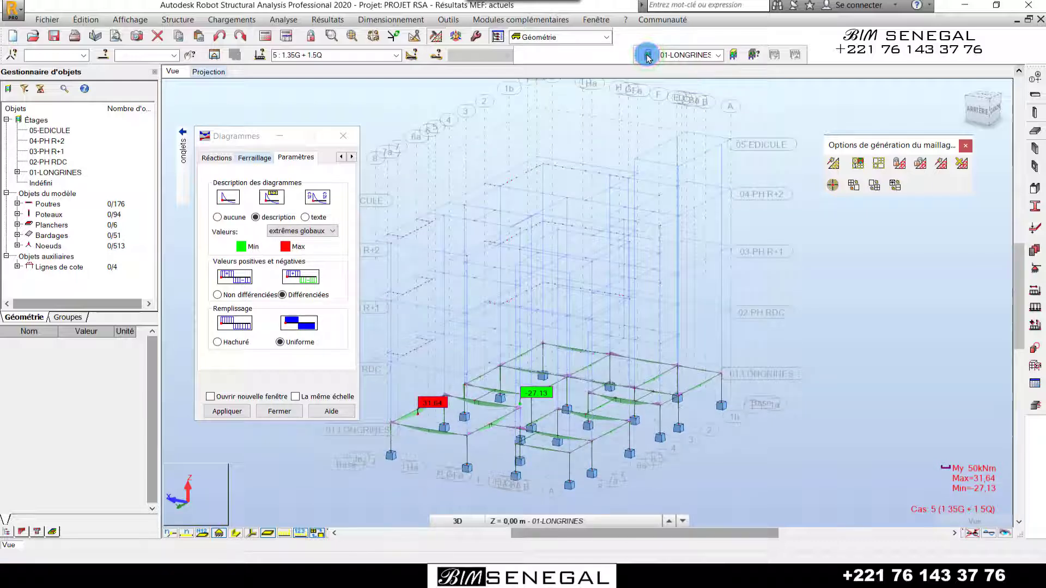
pyautogui.scroll(2, 466, 471)
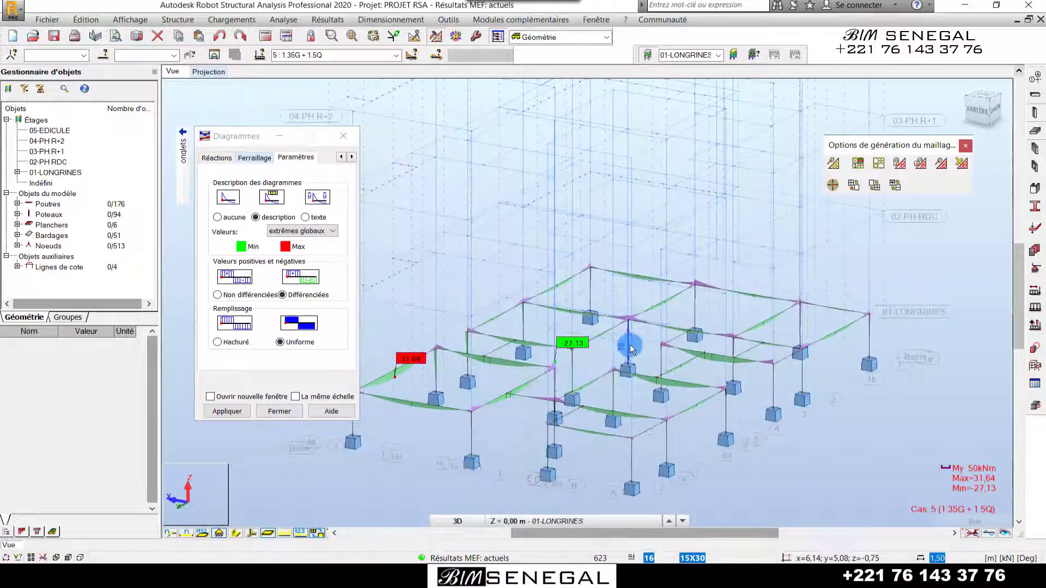
pyautogui.scroll(-2, 629, 365)
pyautogui.scroll(4, 578, 463)
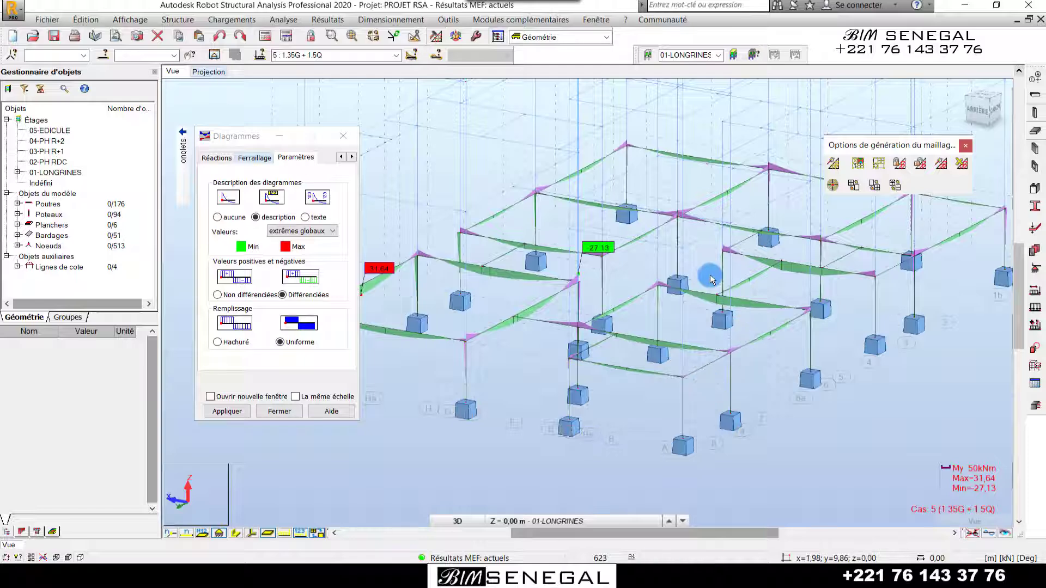
pyautogui.scroll(4, 766, 294)
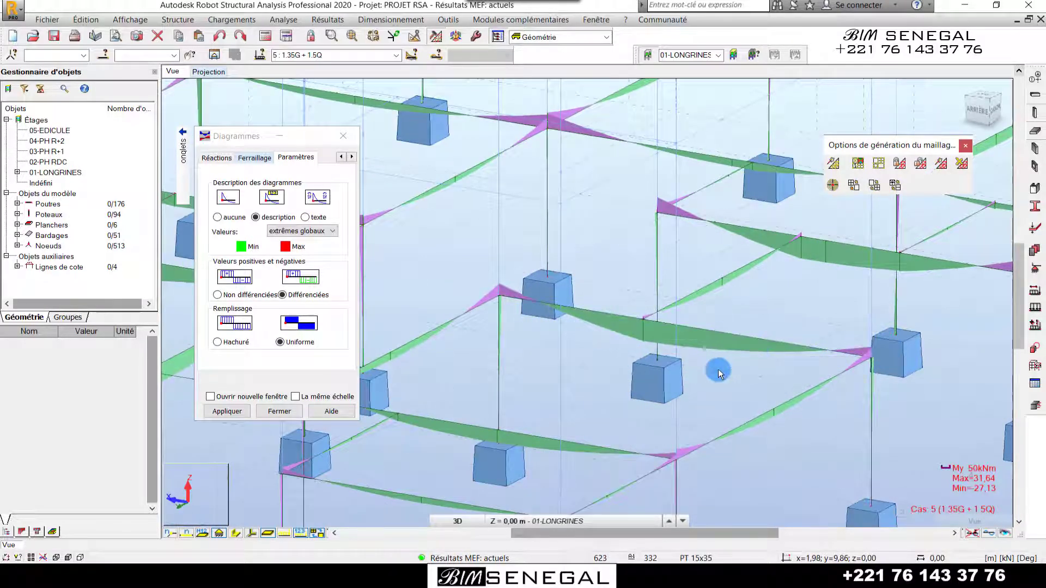
pyautogui.scroll(-3, 718, 374)
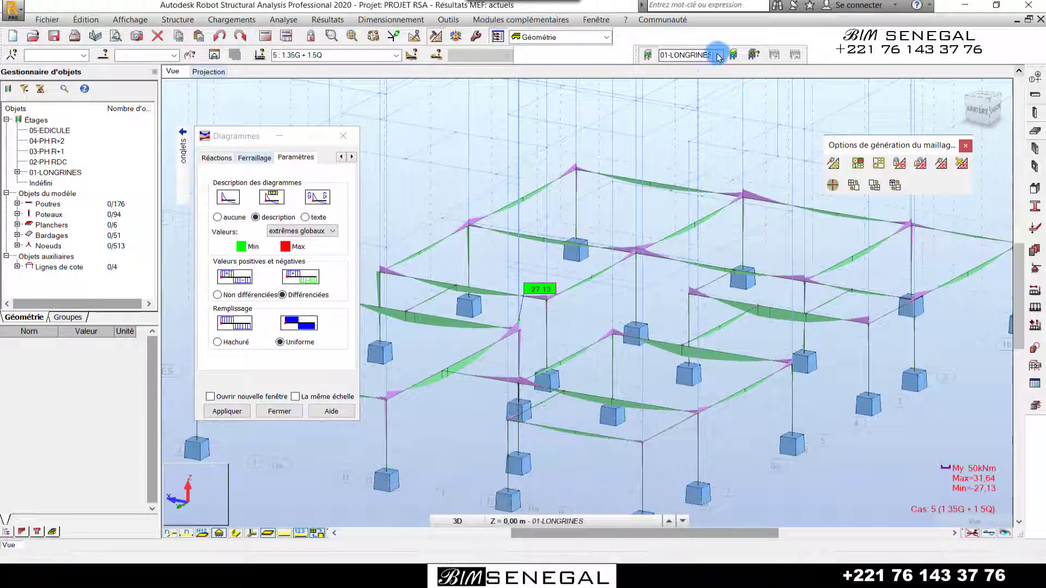
# - Switch the isolated storey to 02-PH RDC to show its moment diagrams
pyautogui.click(719, 54)
pyautogui.click(700, 92)
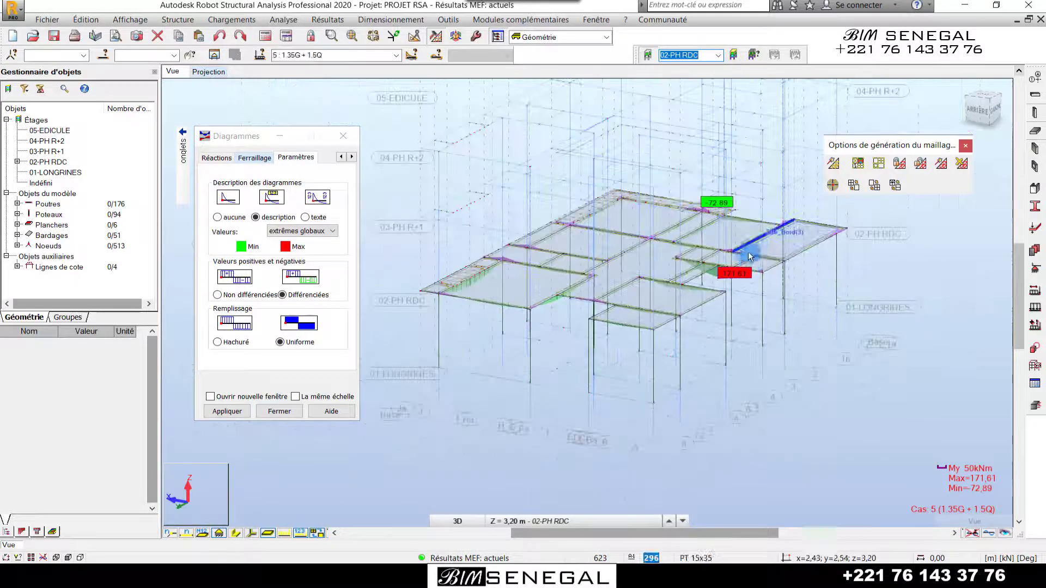
pyautogui.scroll(2, 703, 256)
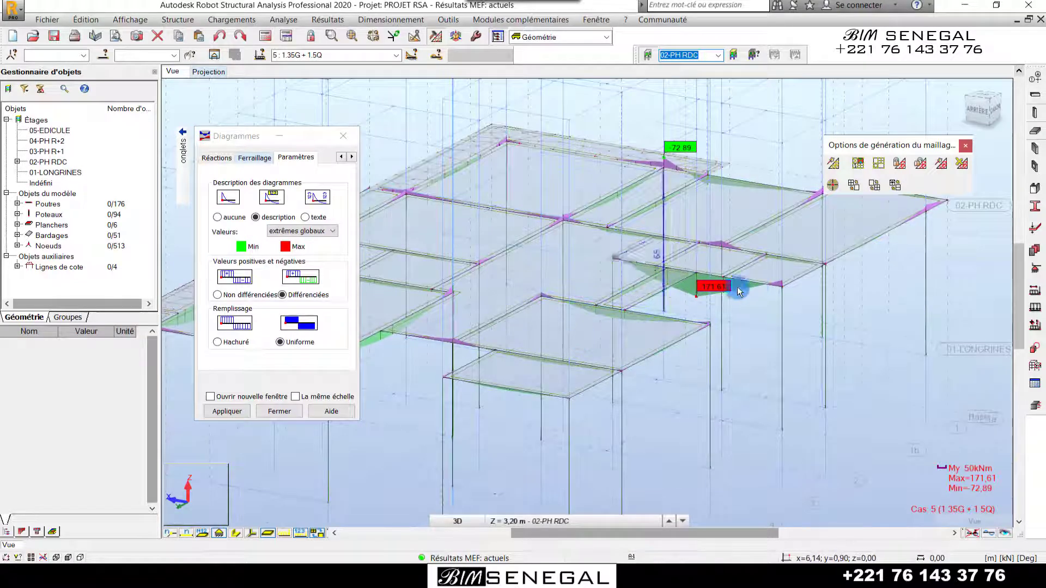
# - Return to the NTM diagram settings and normalise the Moment My scale
pyautogui.moveTo(197, 149)
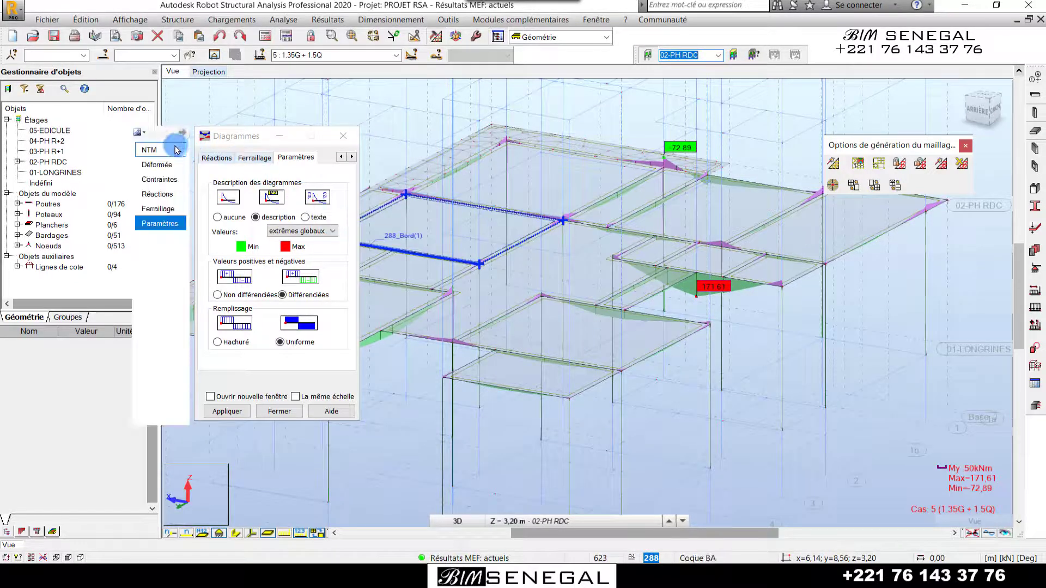
pyautogui.click(156, 149)
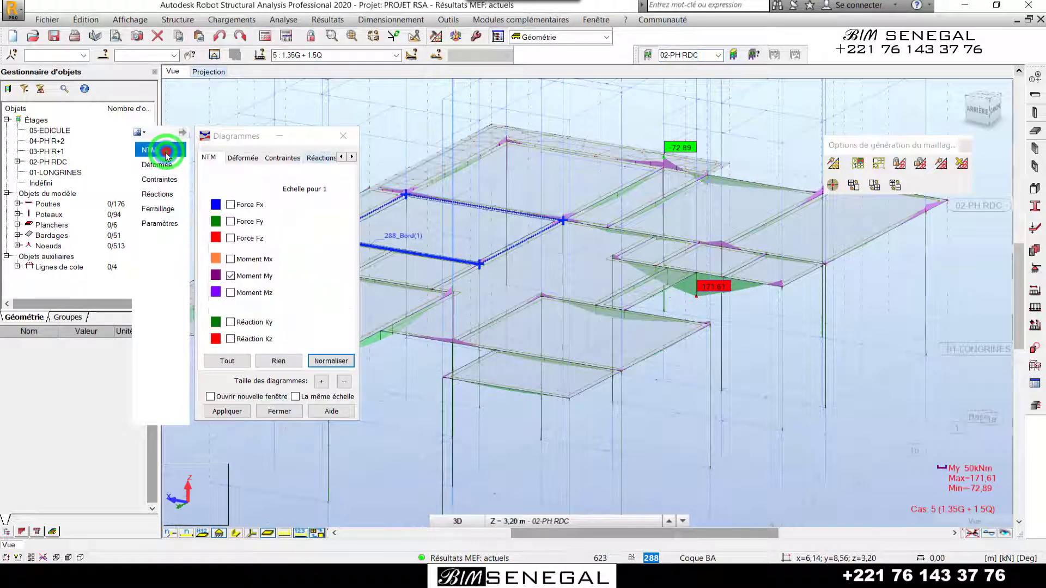
pyautogui.click(329, 362)
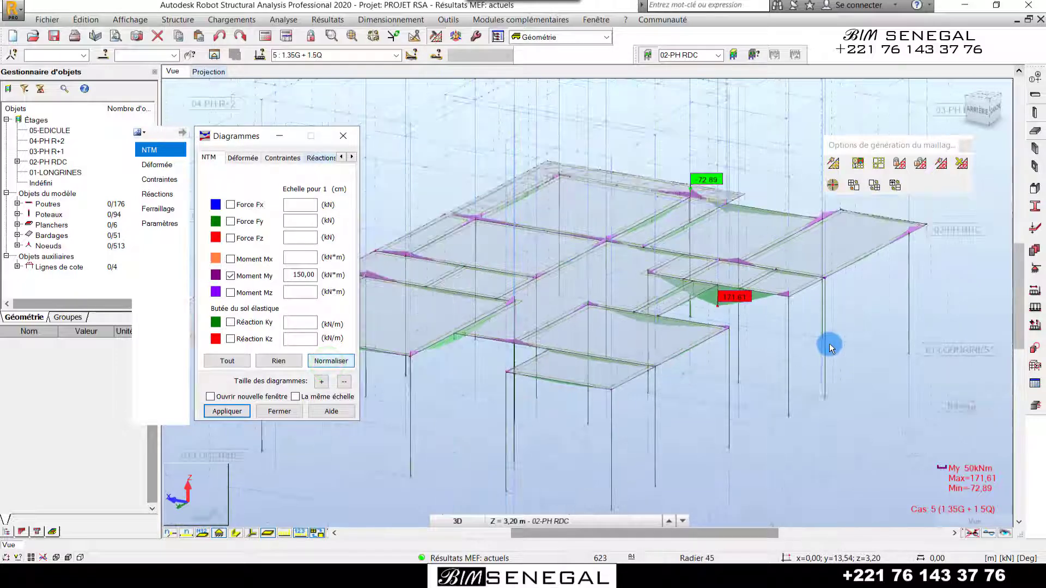
# - Examine the My moment diagrams along the 02-PH RDC beams, including the beam beside the hatched edge and the maximum-moment beam
pyautogui.scroll(-2, 635, 322)
pyautogui.scroll(1, 481, 322)
pyautogui.scroll(-1, 726, 319)
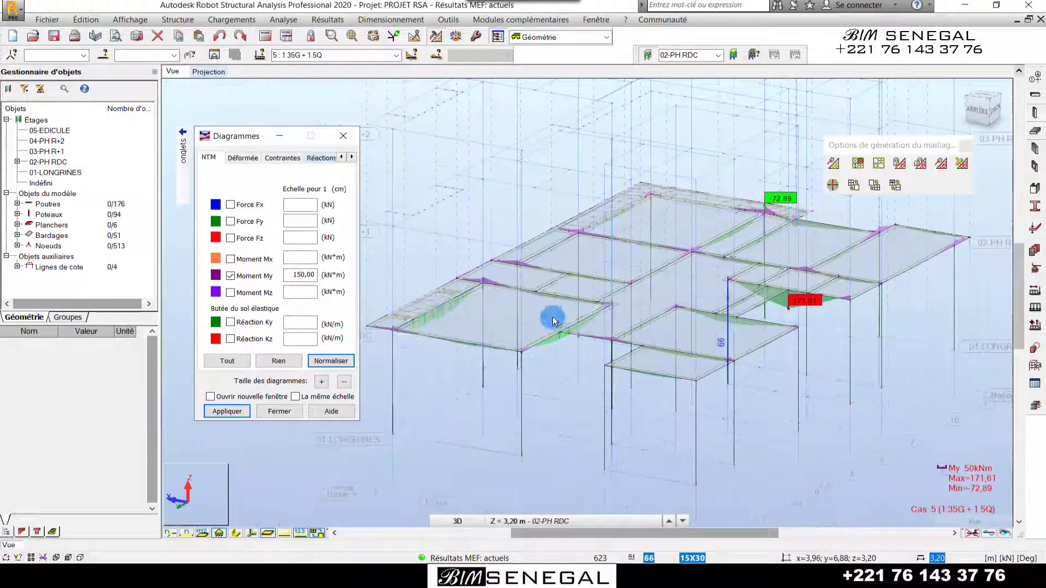
pyautogui.scroll(1, 414, 320)
pyautogui.scroll(1, 413, 319)
pyautogui.scroll(2, 413, 307)
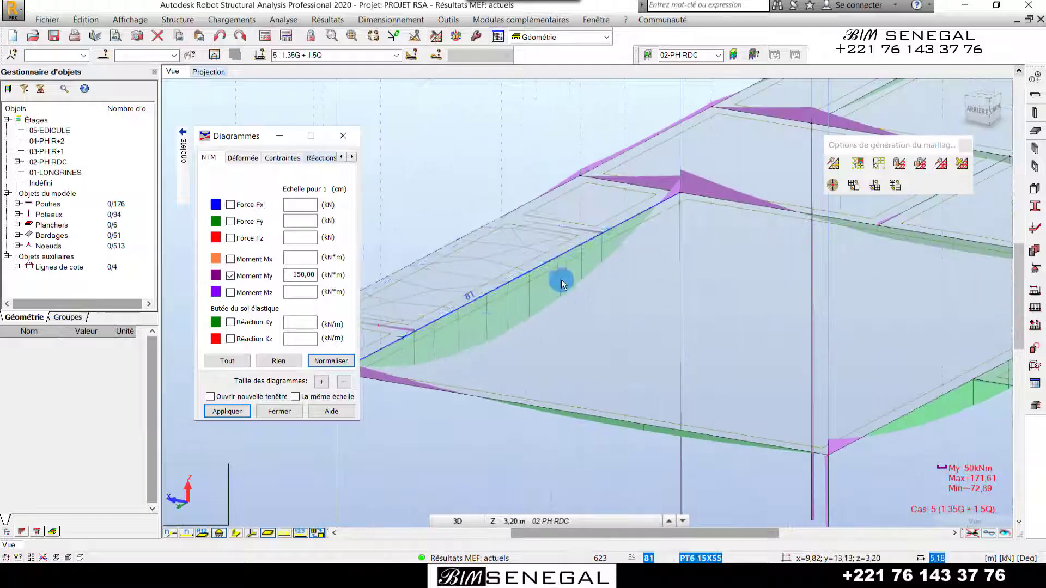
pyautogui.scroll(-5, 436, 294)
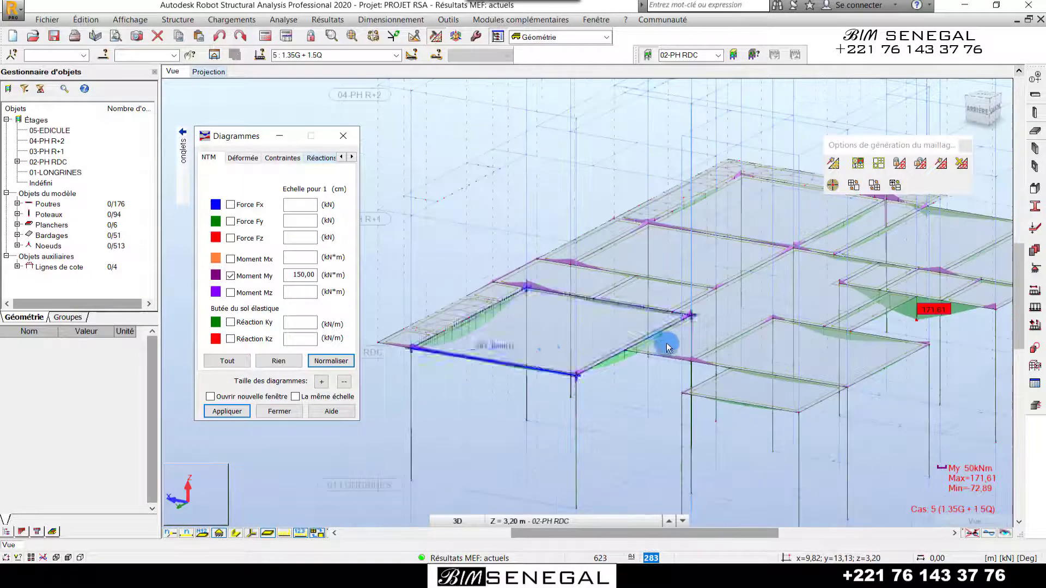
pyautogui.scroll(4, 893, 305)
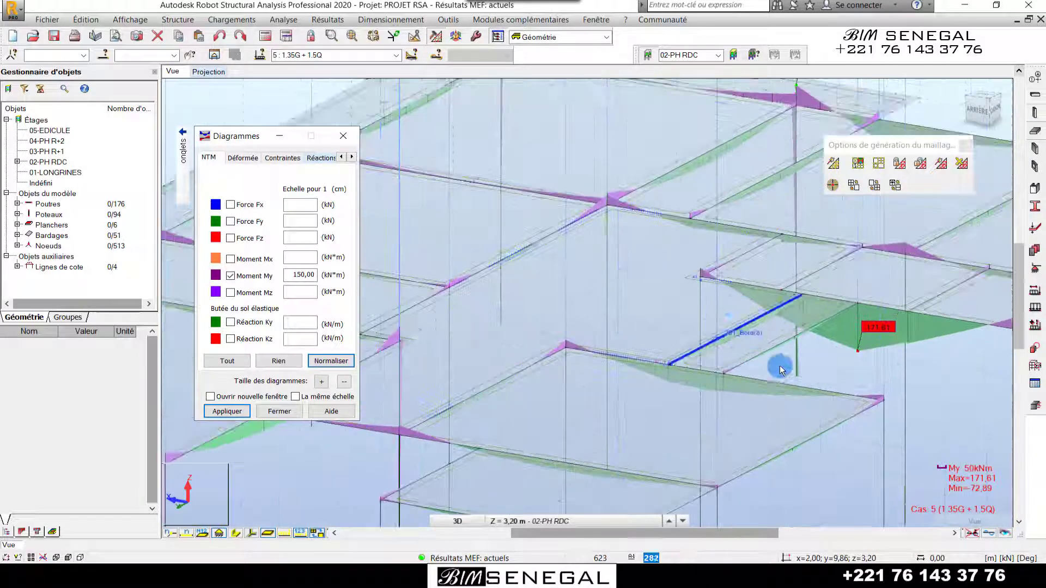
# - Inspect the maximum-moment beam of 02-PH RDC, temporarily displaying the bars' section shapes
pyautogui.scroll(-3, 613, 391)
pyautogui.scroll(1, 787, 372)
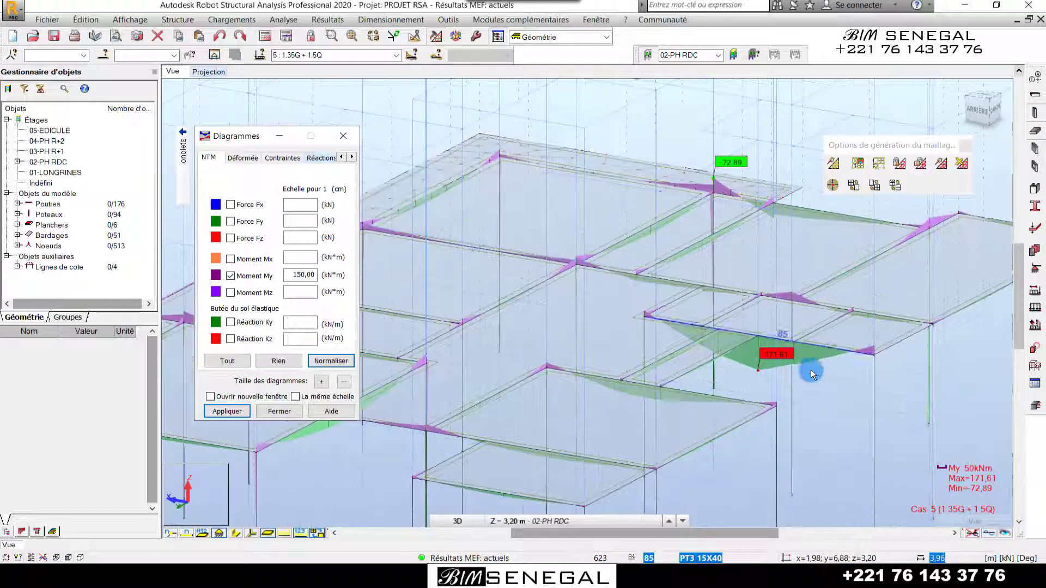
pyautogui.scroll(2, 877, 341)
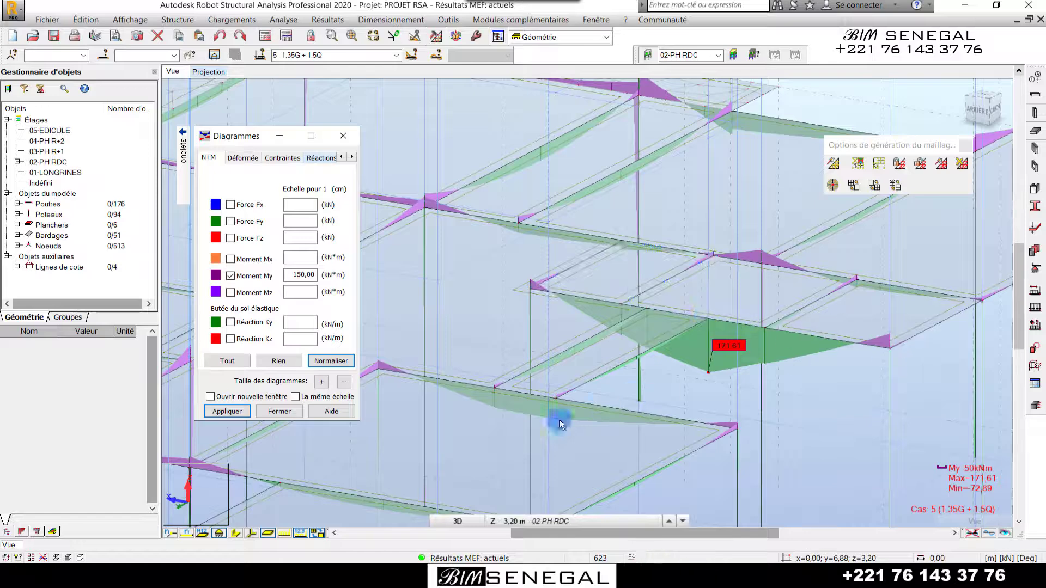
pyautogui.click(235, 536)
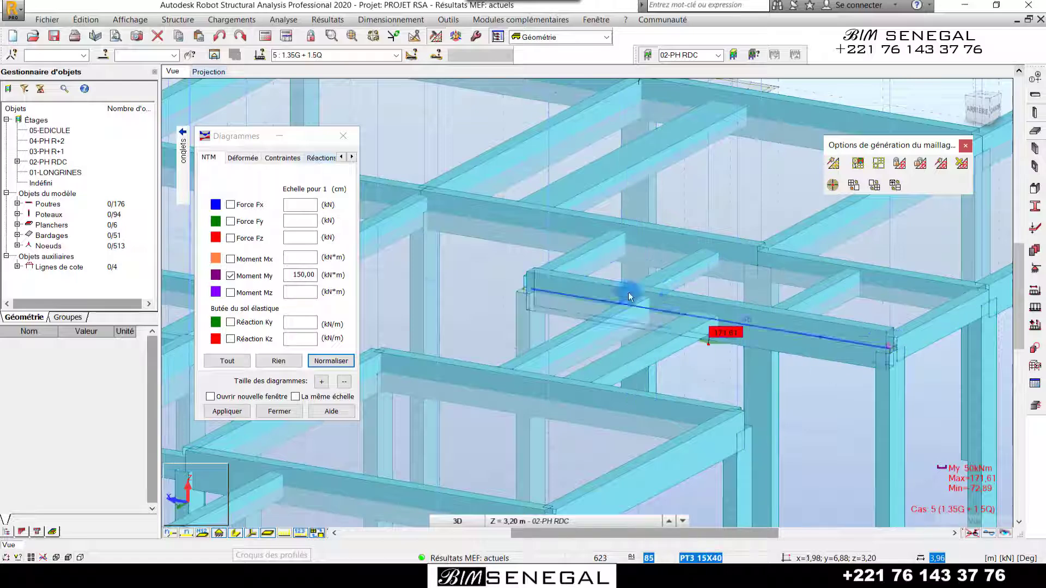
pyautogui.click(235, 534)
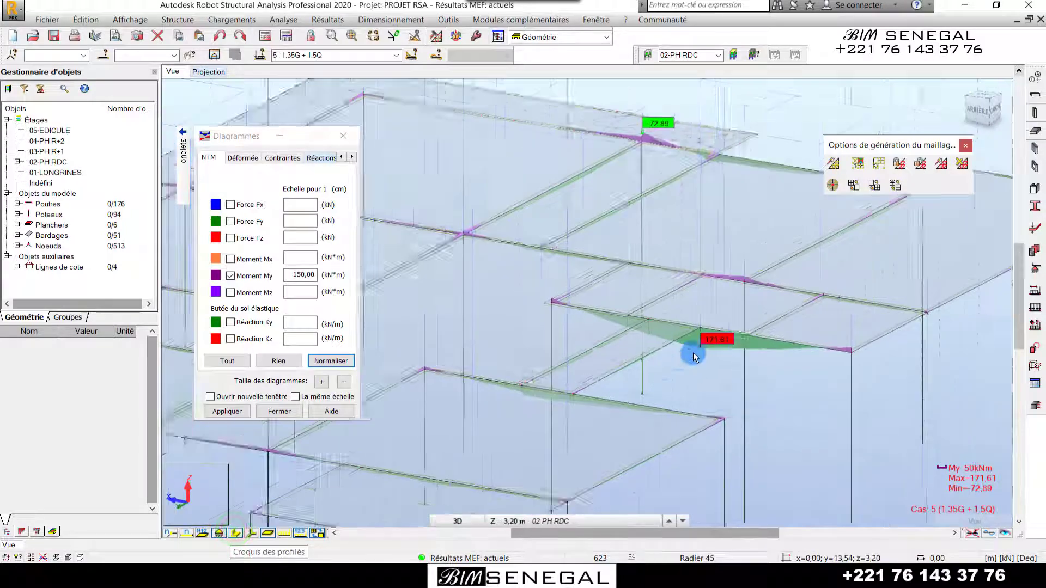
pyautogui.scroll(-6, 694, 357)
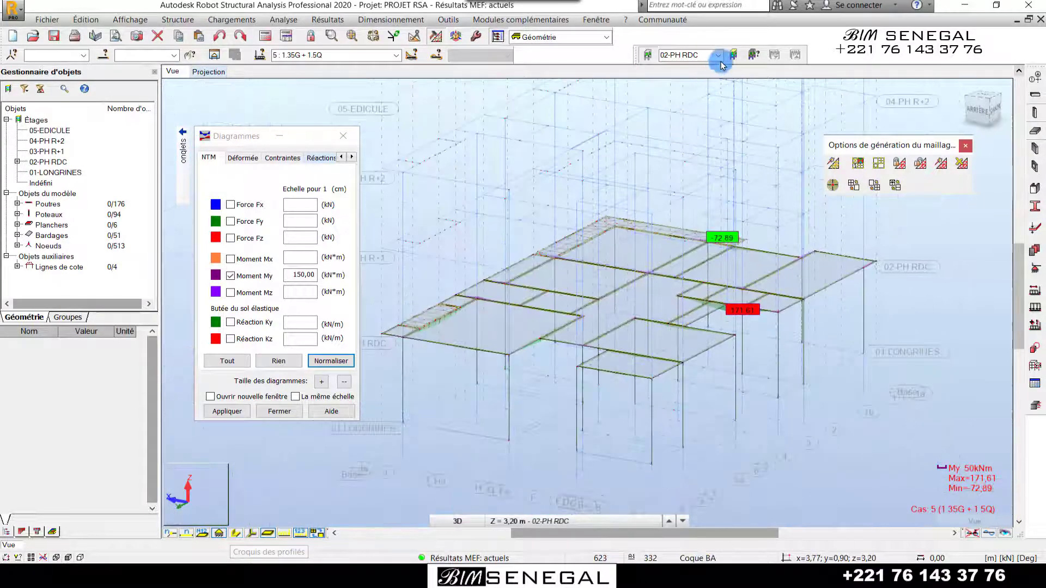
# - Switch the isolated storey to 03-PH R+1 to show its My moment diagrams
pyautogui.click(718, 54)
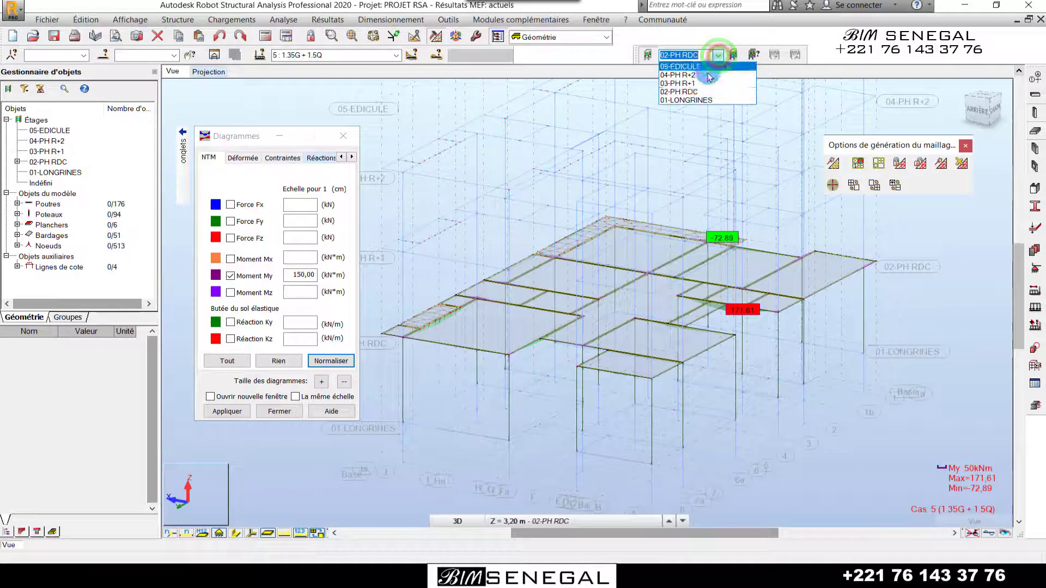
pyautogui.click(695, 83)
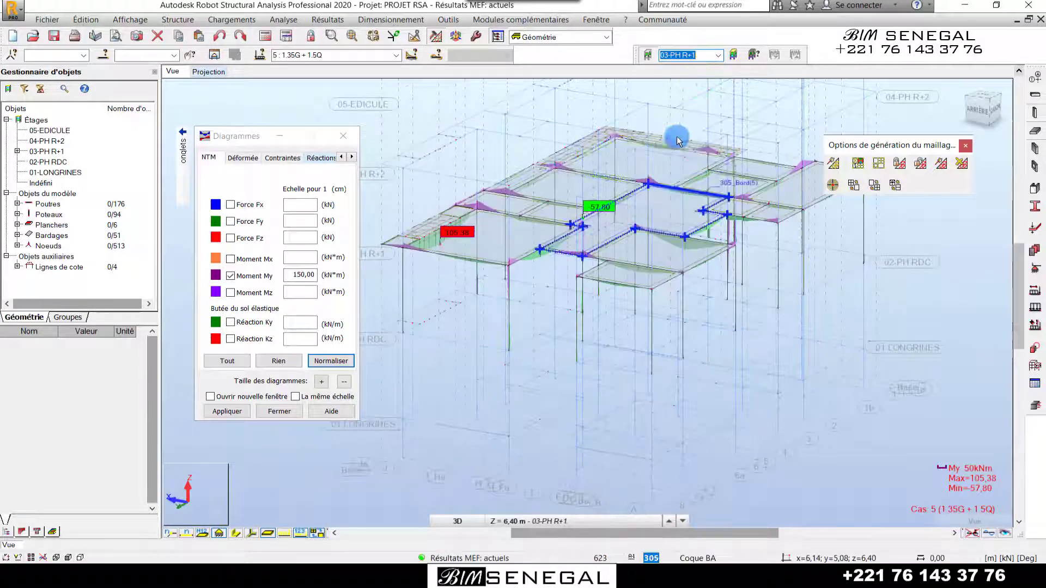
pyautogui.scroll(2, 605, 101)
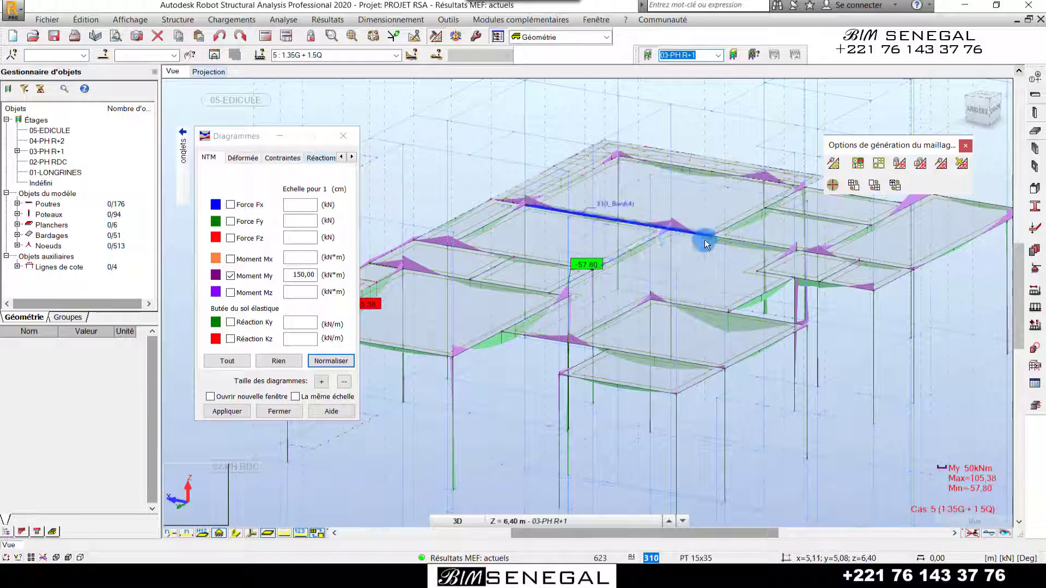
# - Hide the panel contours and the panels' interior filling in the Panneaux / EF display attributes
pyautogui.click(129, 21)
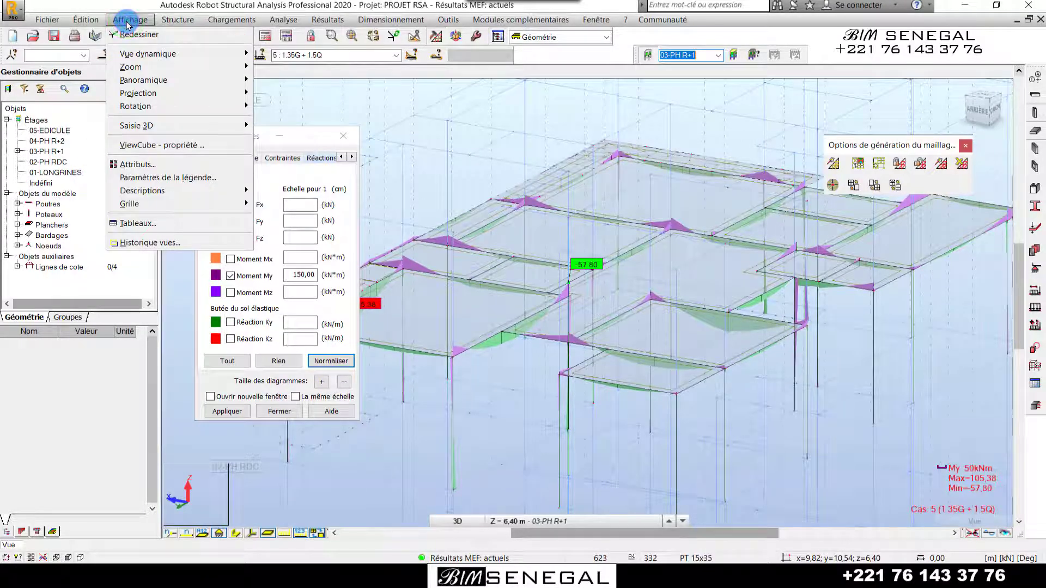
pyautogui.click(134, 165)
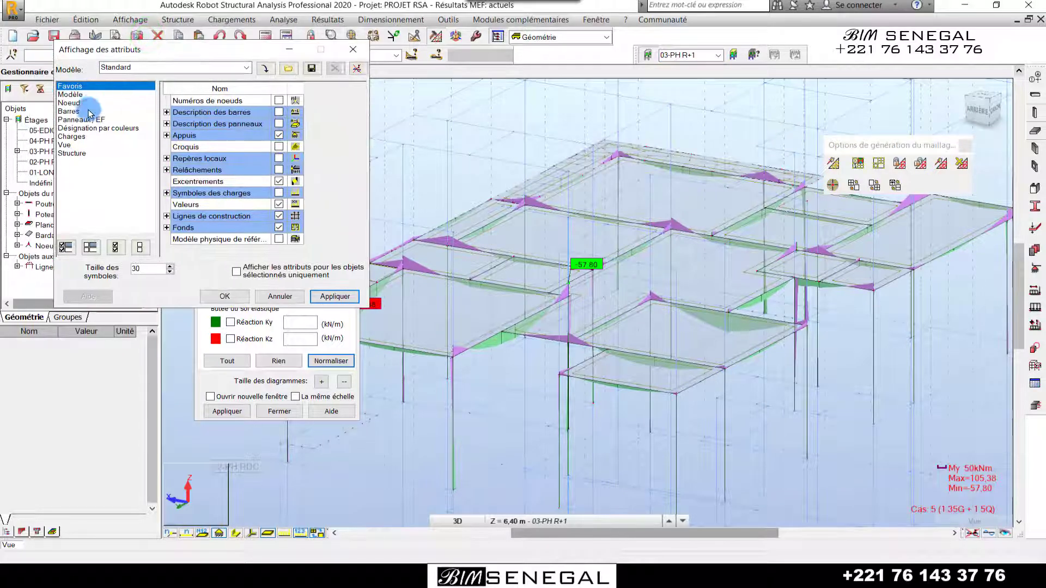
pyautogui.click(87, 120)
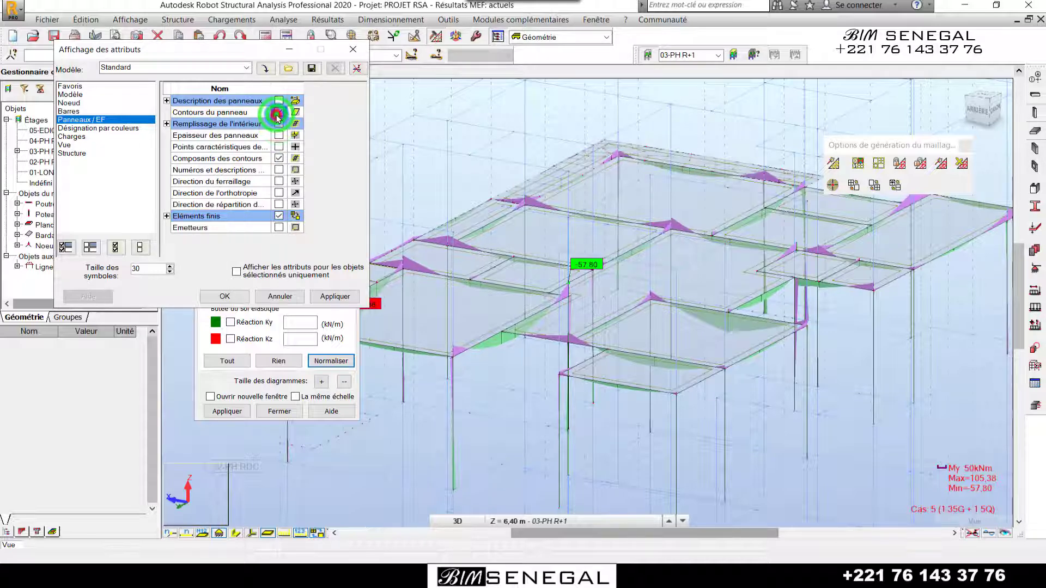
pyautogui.click(330, 299)
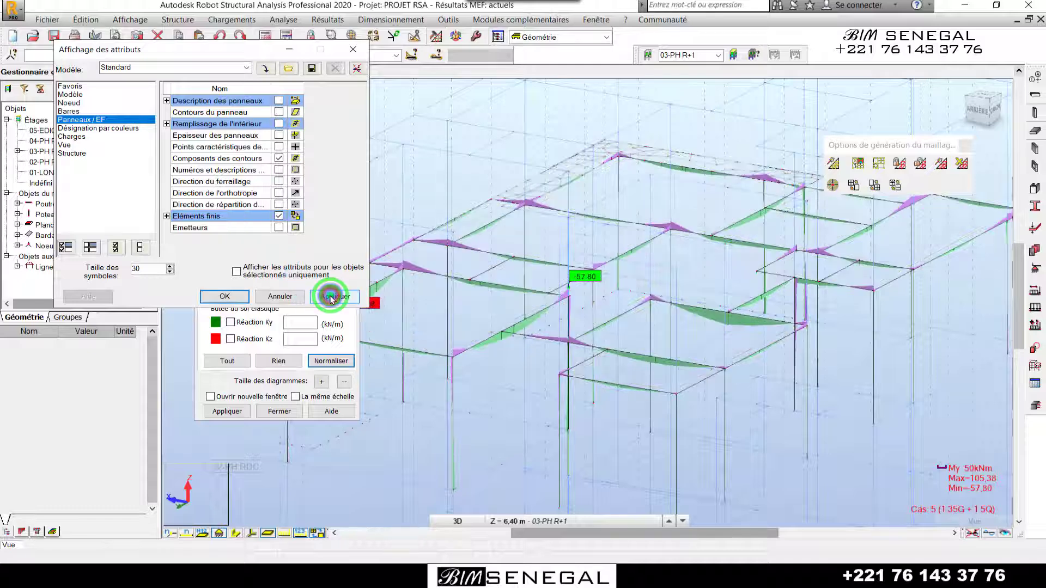
pyautogui.click(233, 298)
# - Add the Moment Mz diagrams to the My diagrams on the 03-PH R+1 bars, with the model rotated to another side
pyautogui.scroll(3, 782, 246)
pyautogui.scroll(-1, 606, 222)
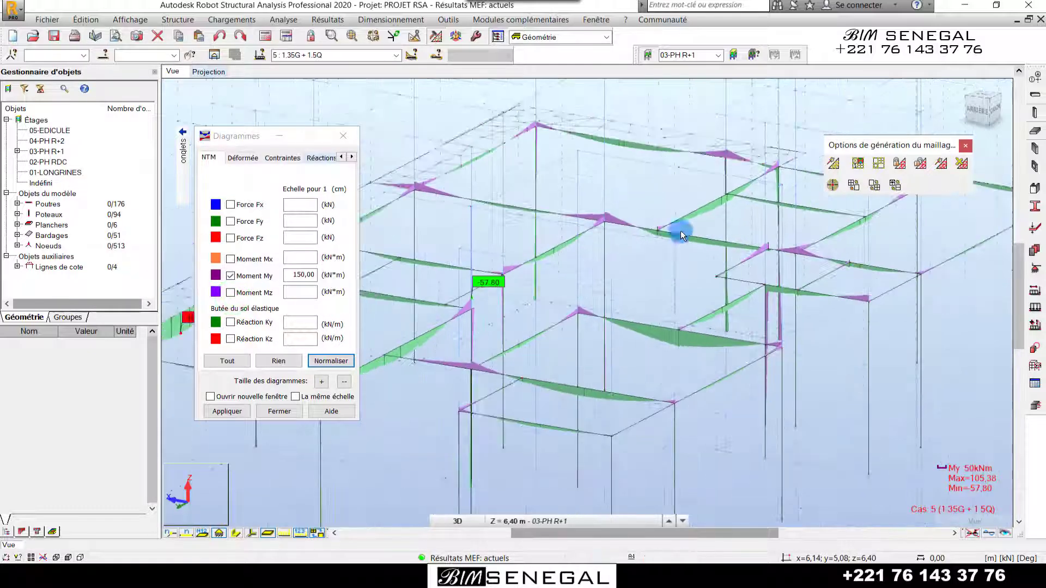
pyautogui.moveTo(1014, 103); pyautogui.dragTo(963, 104)
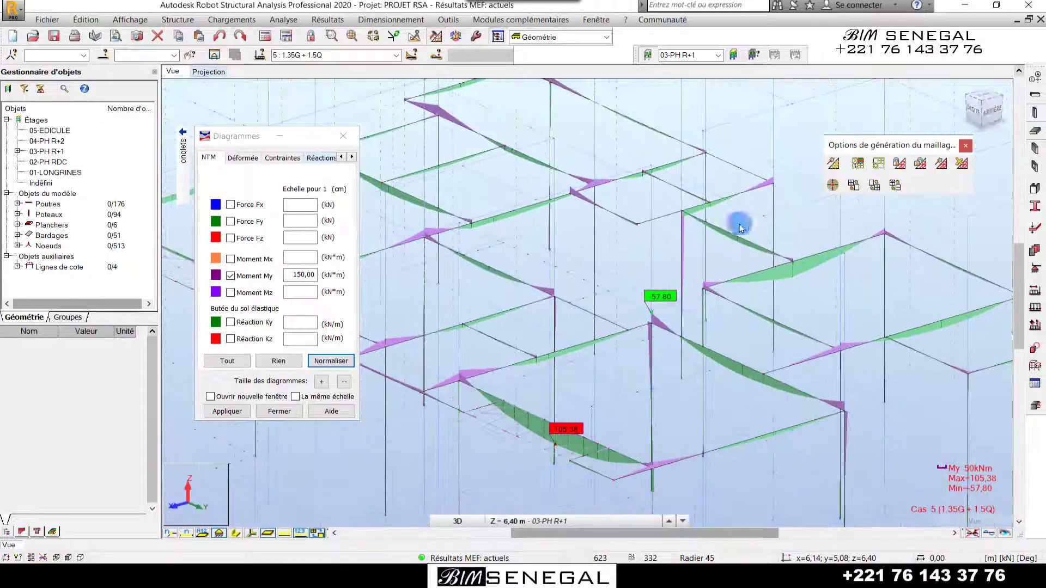
pyautogui.scroll(-3, 698, 277)
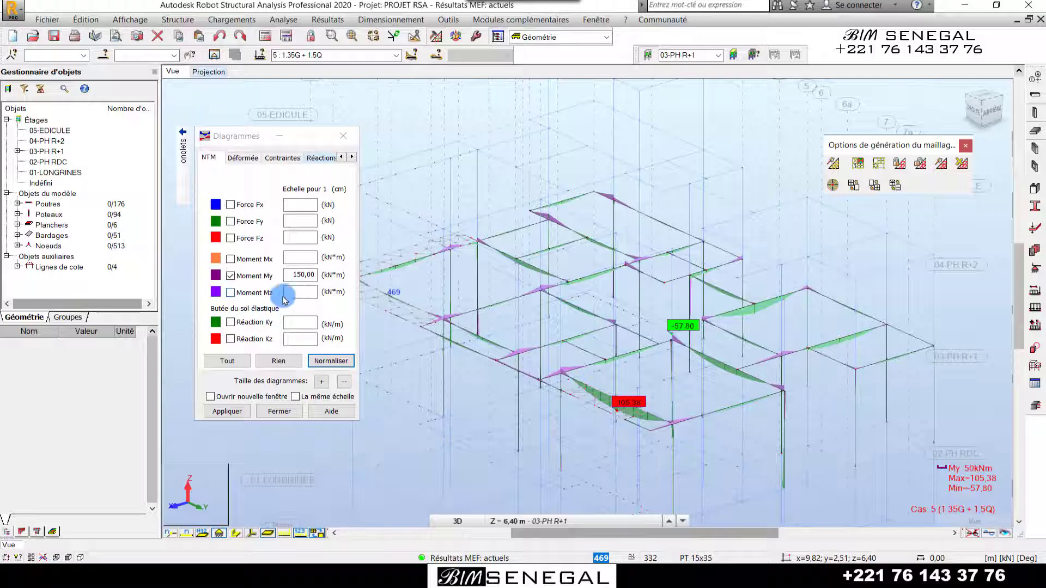
pyautogui.click(230, 293)
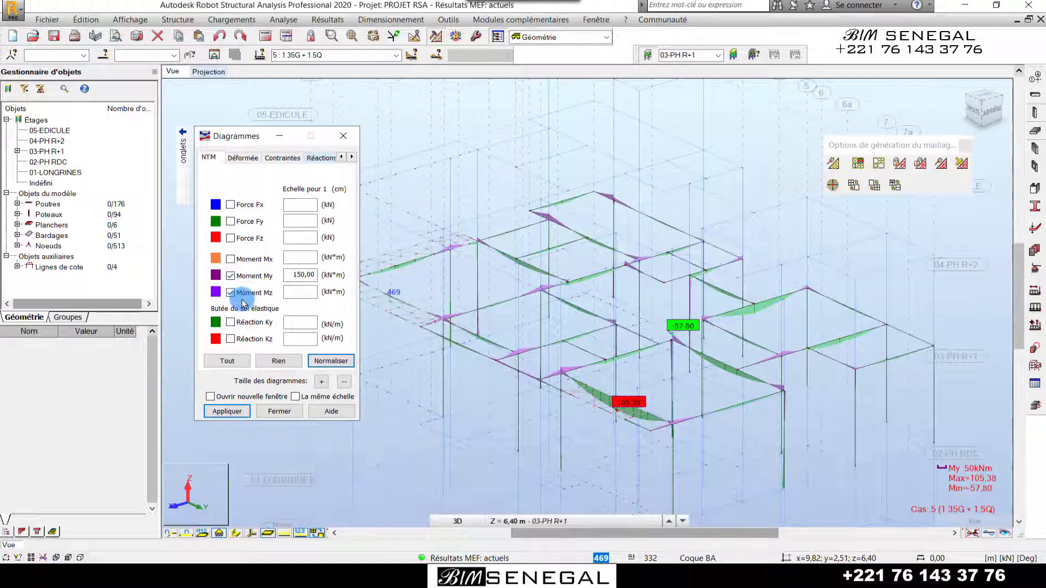
pyautogui.scroll(-3, 691, 175)
pyautogui.scroll(-1, 719, 248)
pyautogui.scroll(5, 753, 311)
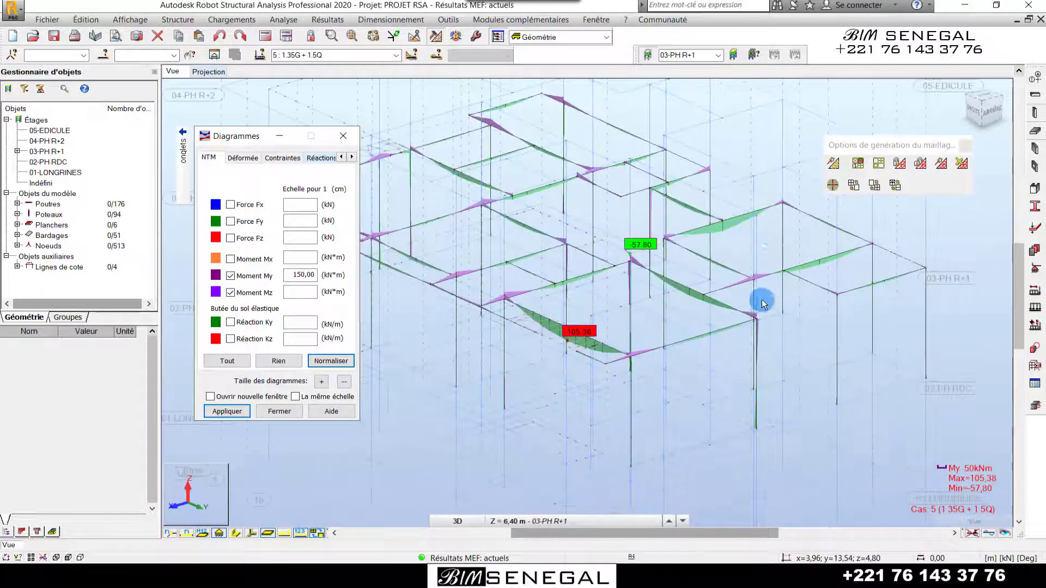
pyautogui.click(227, 411)
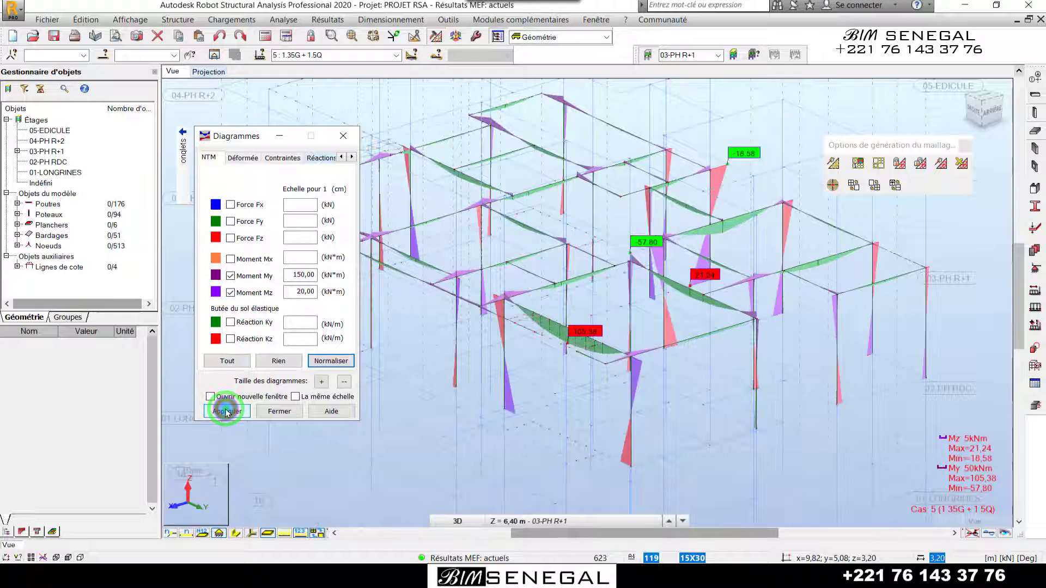
# - Examine the Mz moment diagrams along the 03-PH R+1 columns, including the corner column beside the maximum-My beam
pyautogui.scroll(2, 649, 483)
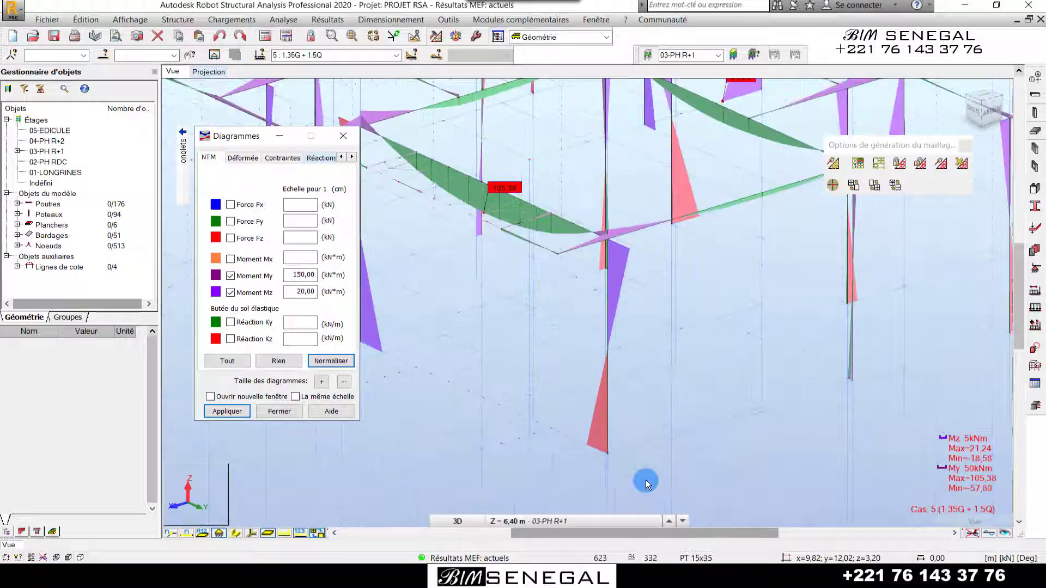
pyautogui.scroll(2, 609, 479)
pyautogui.scroll(-2, 614, 419)
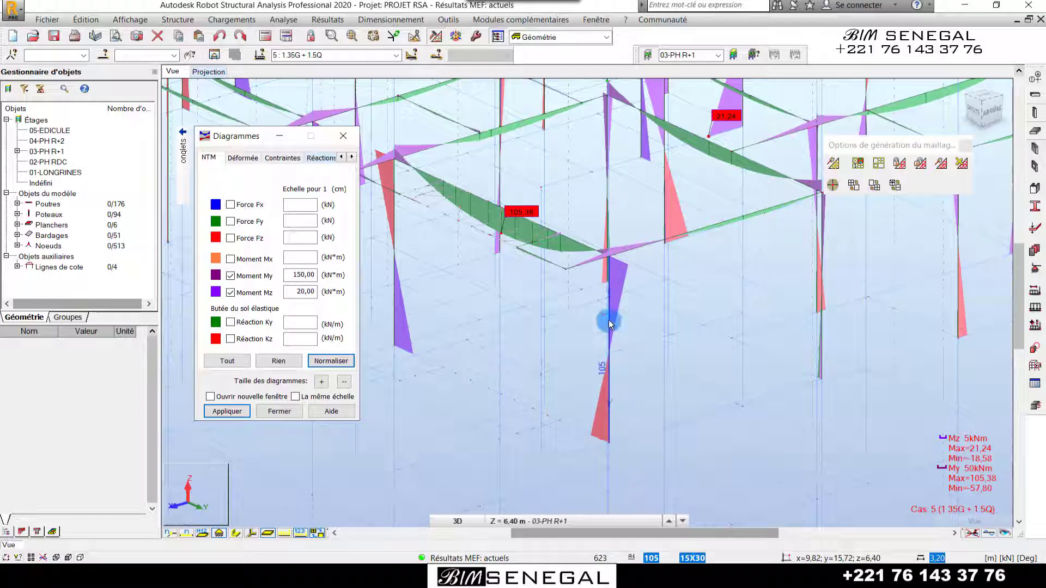
pyautogui.scroll(-3, 666, 401)
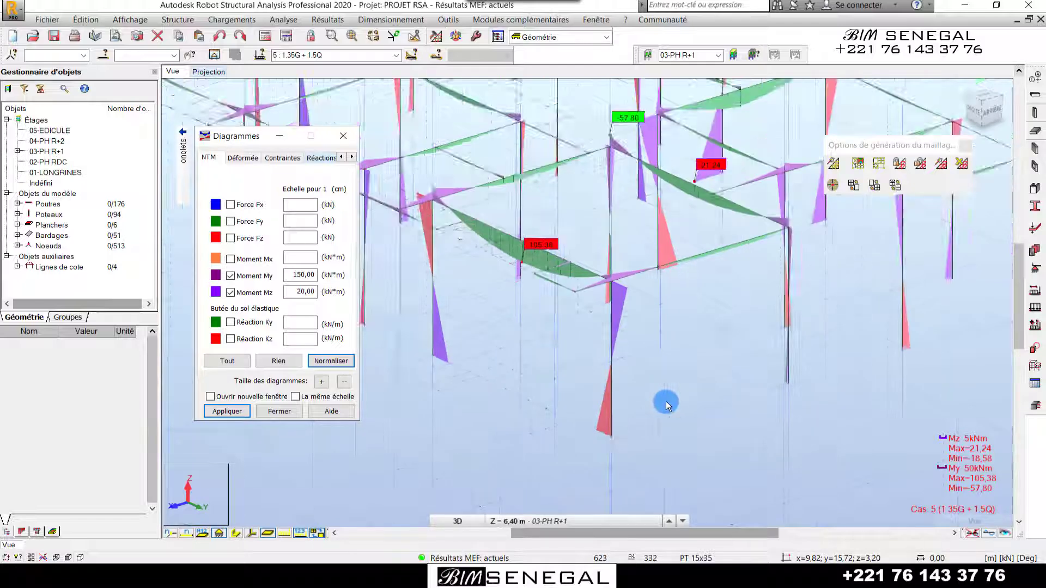
pyautogui.scroll(-2, 524, 305)
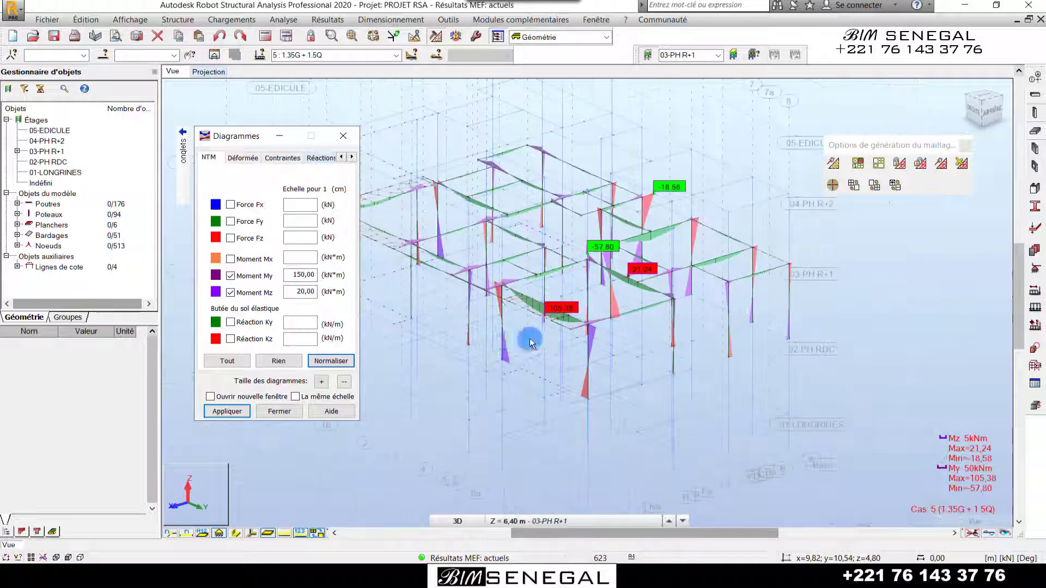
pyautogui.scroll(3, 845, 289)
pyautogui.scroll(-2, 832, 300)
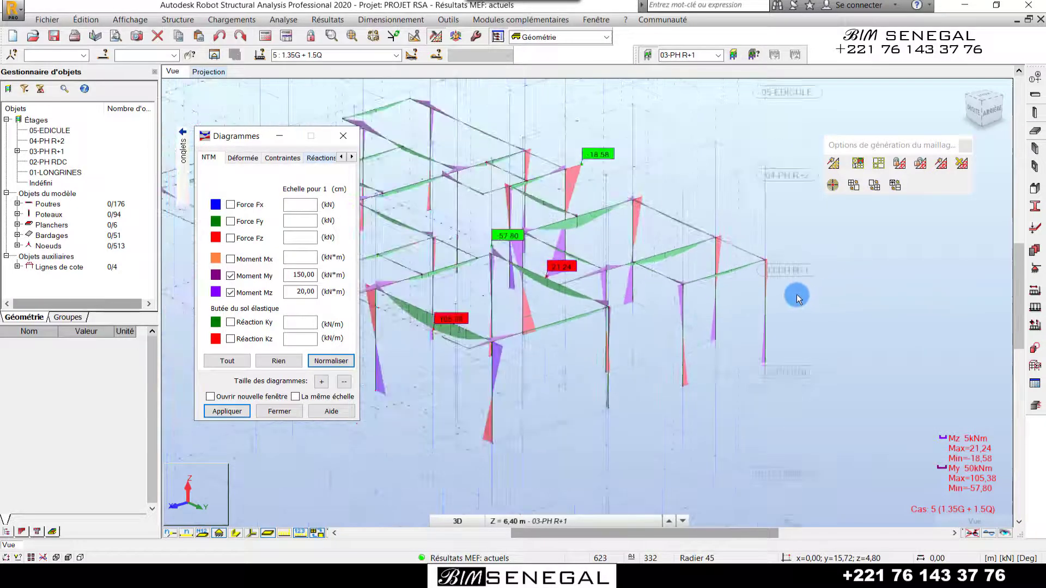
pyautogui.scroll(1, 395, 171)
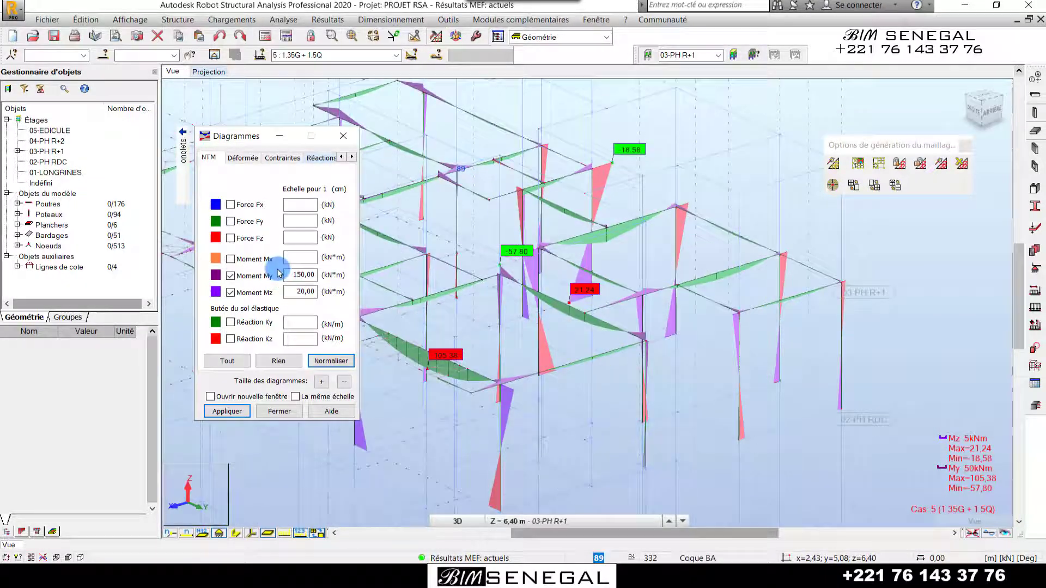
# - Add the Moment Mx diagrams for 03-PH R+1 and look over the torsional moments in its beams
pyautogui.click(250, 260)
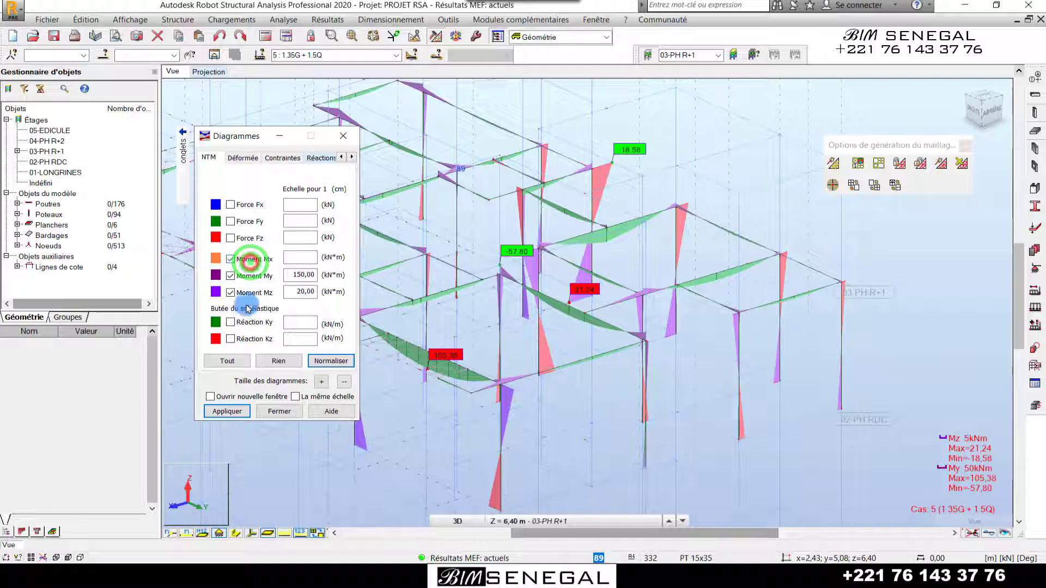
pyautogui.click(228, 412)
pyautogui.click(233, 416)
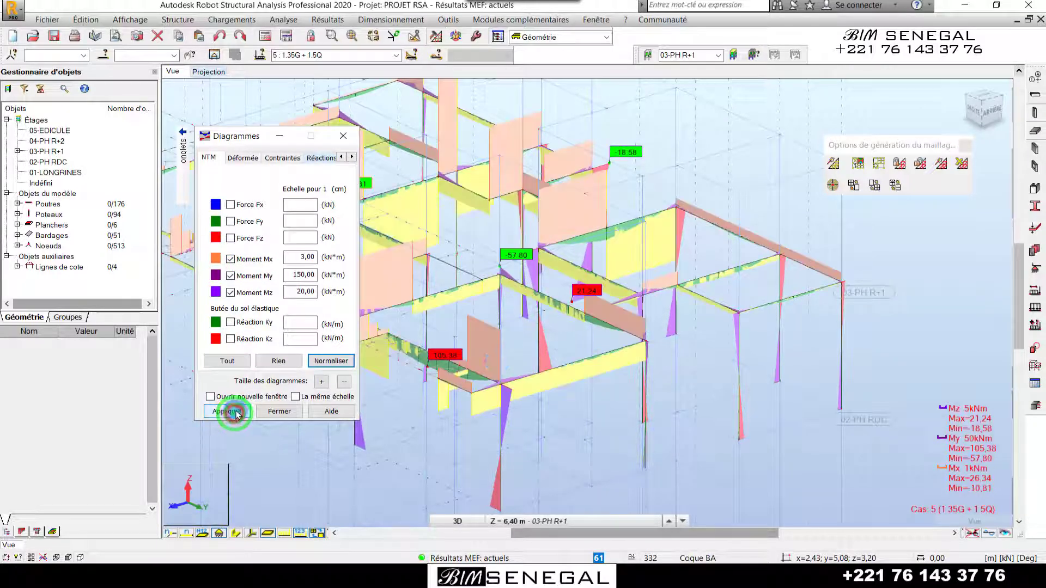
pyautogui.scroll(-3, 728, 243)
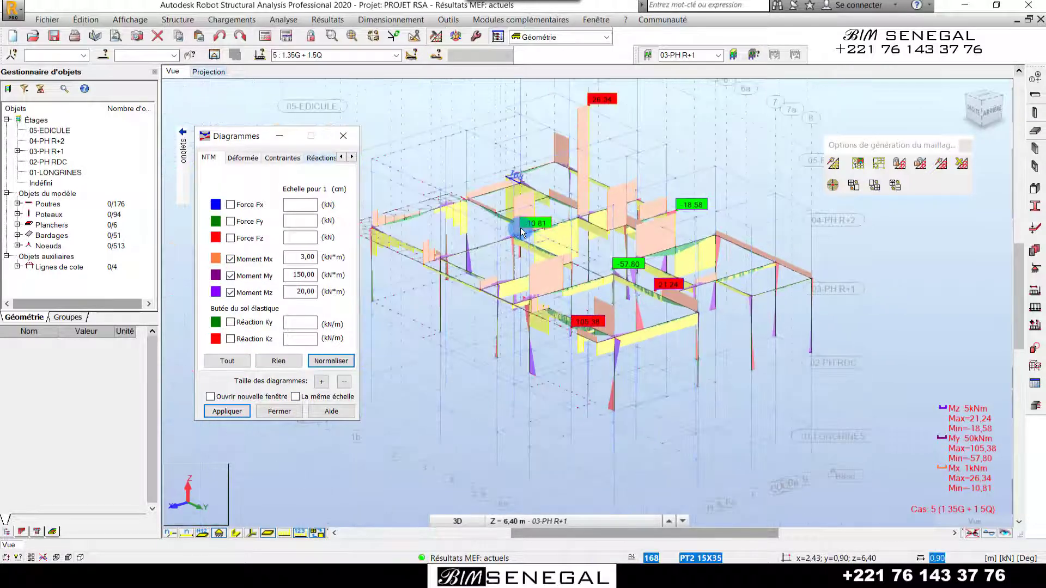
pyautogui.scroll(1, 518, 229)
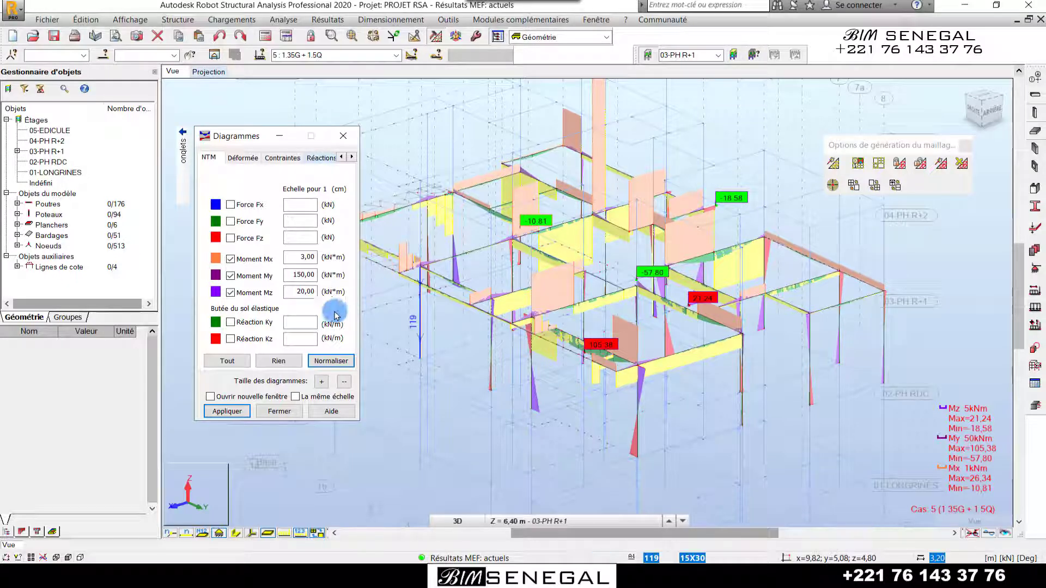
# - Turn off the Moment Mx and Moment Mz diagrams, keeping only Moment My displayed
pyautogui.click(255, 260)
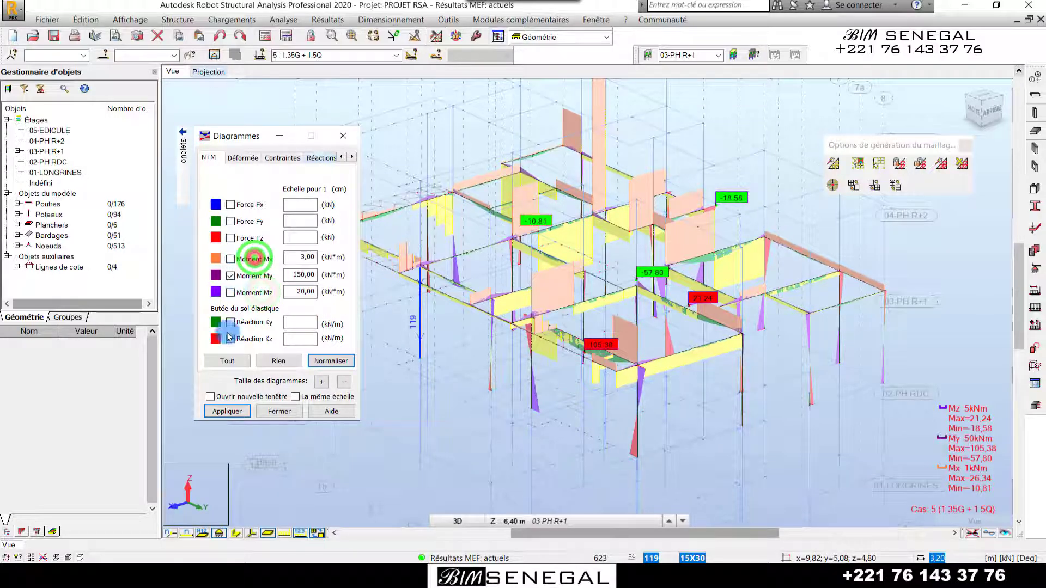
pyautogui.click(227, 411)
pyautogui.scroll(2, 627, 340)
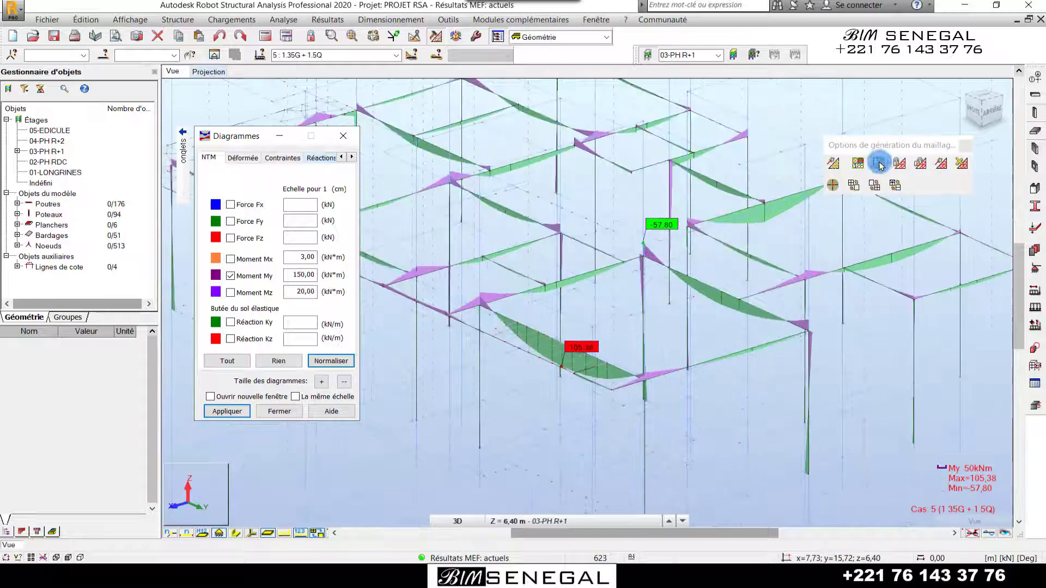
# - End the storey isolation to show the whole structure, and inspect the My diagram of the maximum-moment beam
pyautogui.moveTo(983, 103)
pyautogui.mouseDown()
pyautogui.moveTo(951, 116)
pyautogui.moveTo(1008, 111)
pyautogui.moveTo(970, 104)
pyautogui.mouseUp()
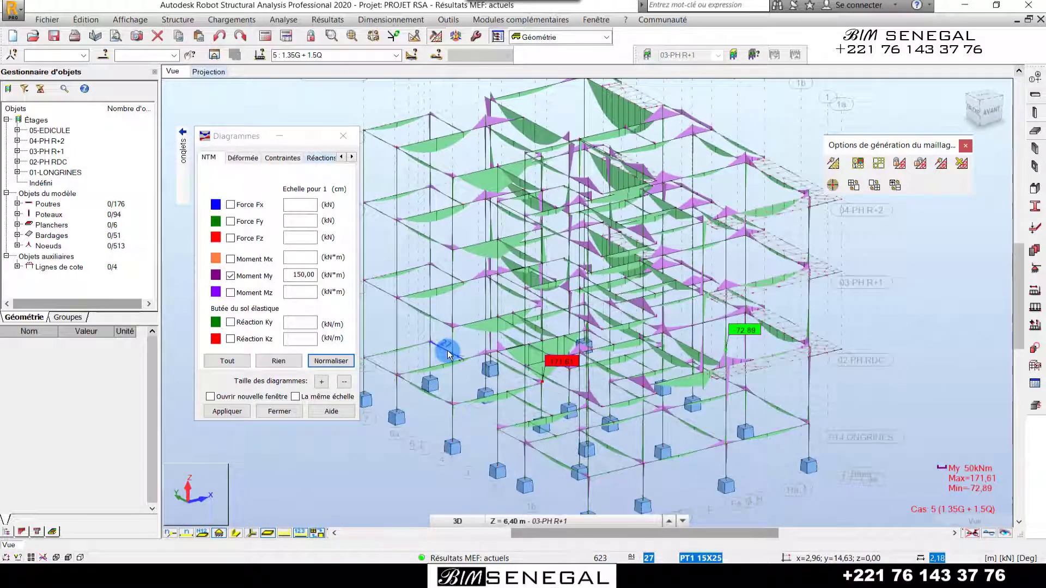
pyautogui.scroll(3, 557, 377)
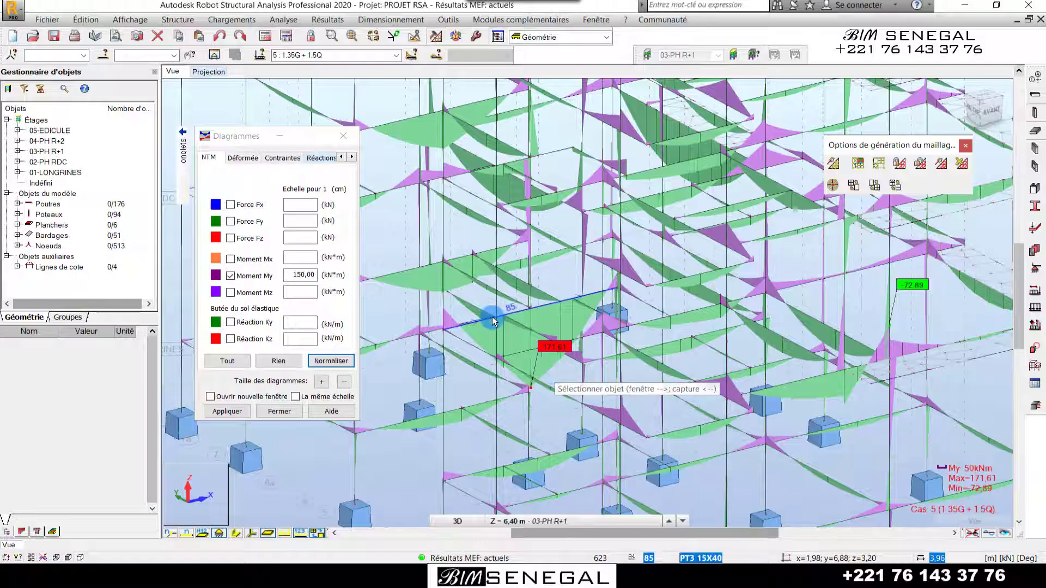
pyautogui.scroll(2, 493, 332)
pyautogui.scroll(2, 446, 345)
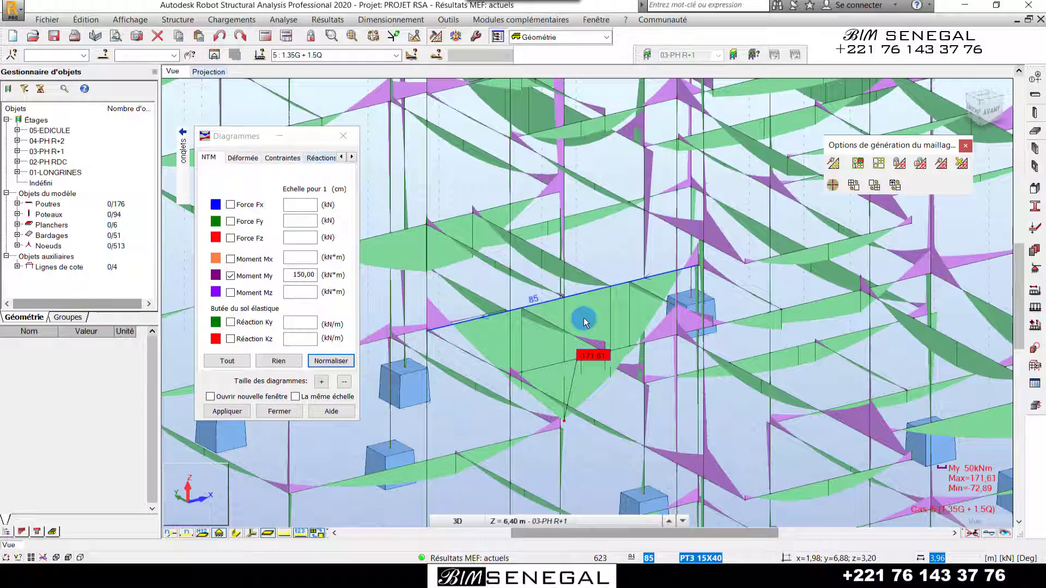
# - Normalise the My diagram scale for the whole structure and compare the maximum-moment beam with the surrounding bars
pyautogui.click(332, 362)
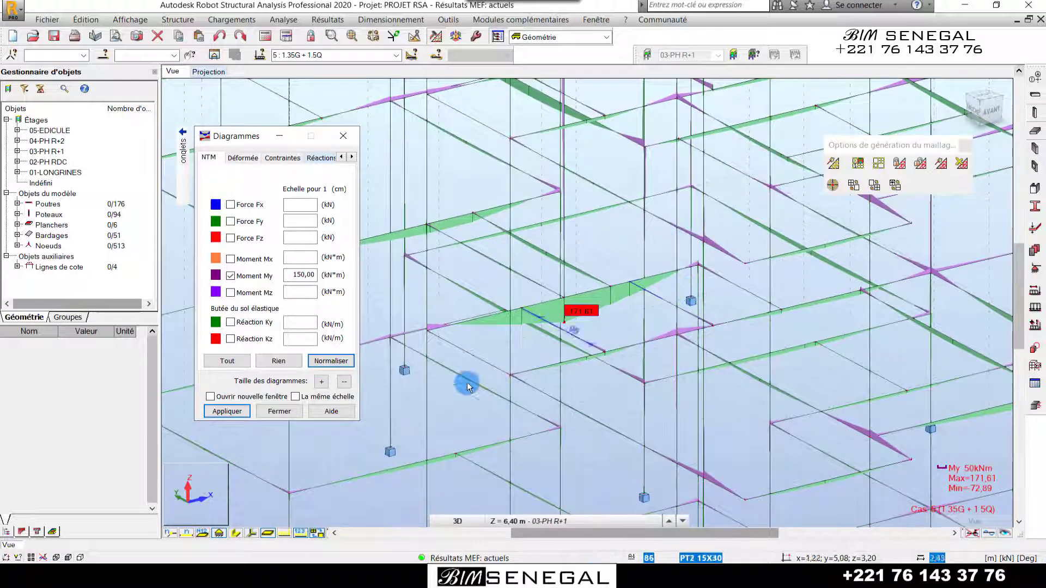
pyautogui.scroll(2, 457, 330)
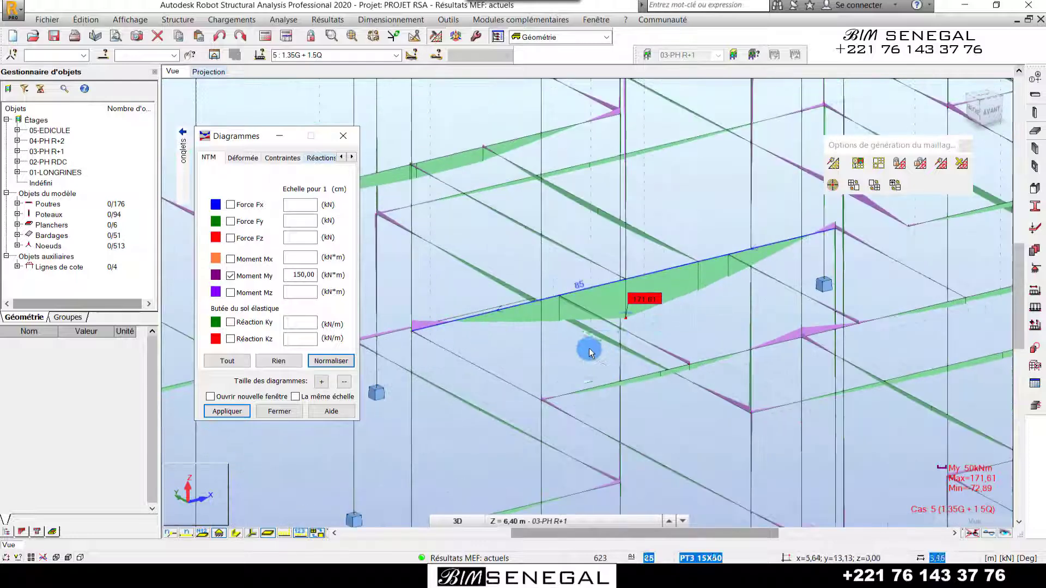
pyautogui.scroll(-3, 590, 350)
pyautogui.scroll(-3, 480, 363)
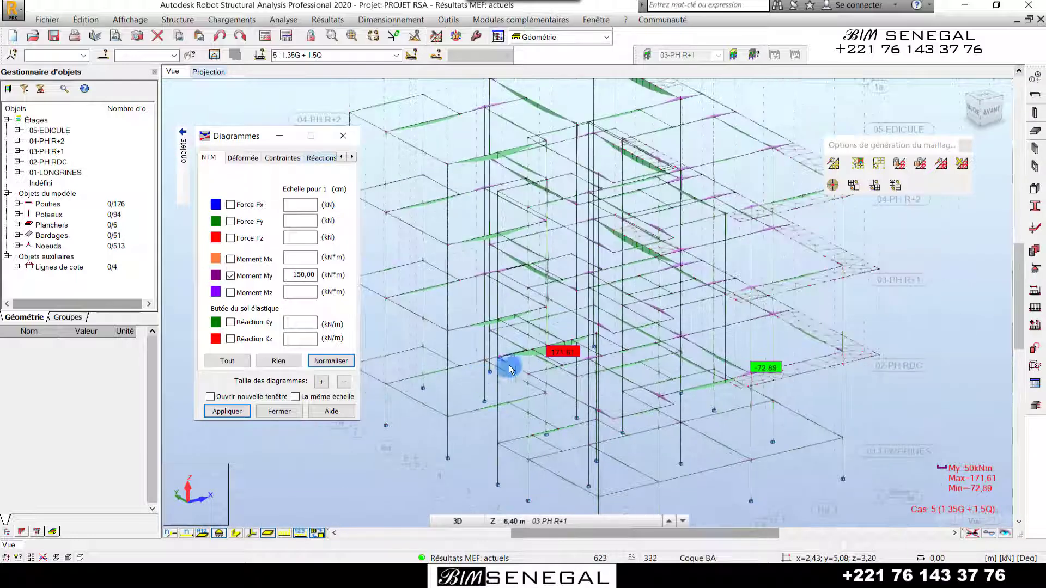
pyautogui.scroll(3, 538, 362)
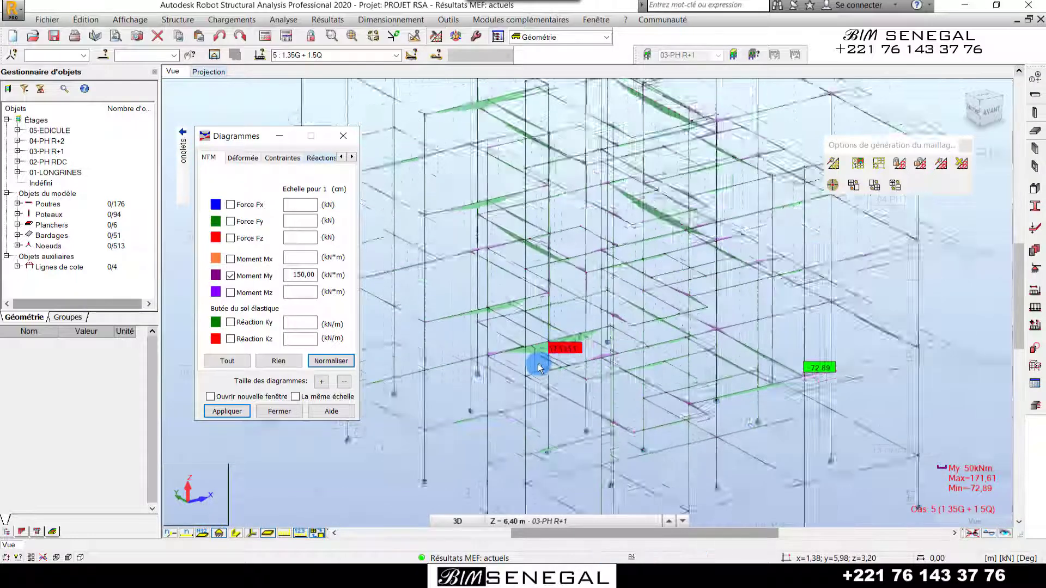
pyautogui.scroll(2, 507, 360)
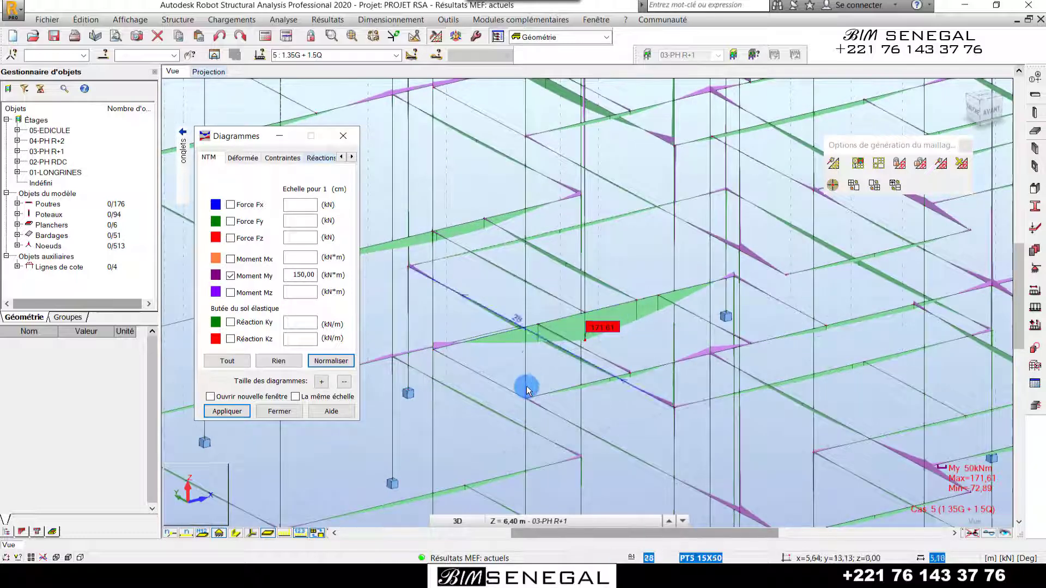
pyautogui.scroll(-1, 531, 388)
pyautogui.scroll(-4, 537, 394)
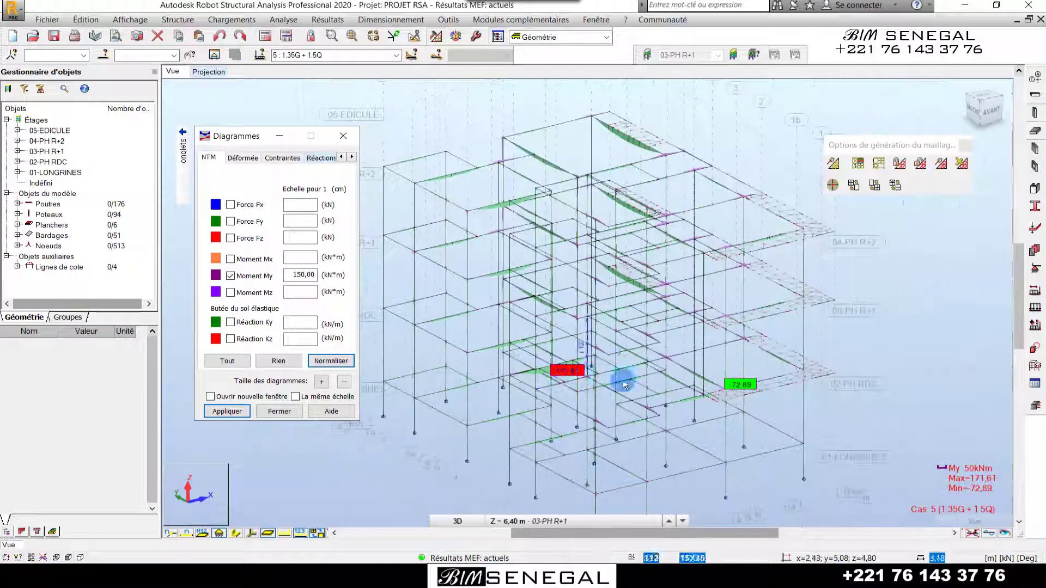